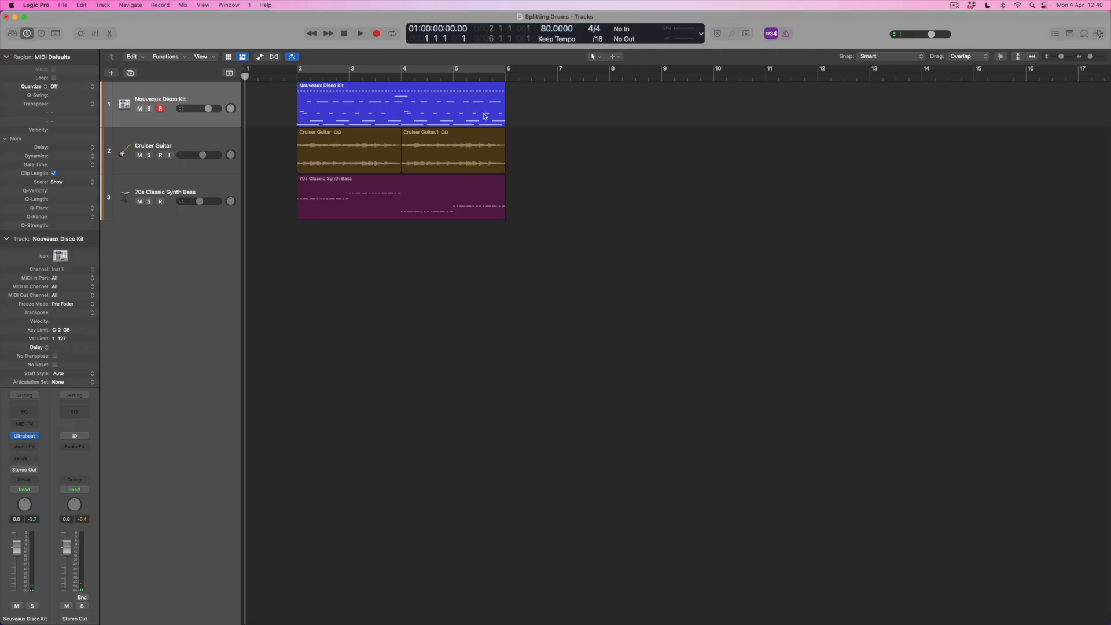
Step: Solo the Nouveaux Disco Kit track and play its region in the Piano Roll with a cycle from bar 2 to 6
{"action": "left_click", "coordinate": [150, 109]}
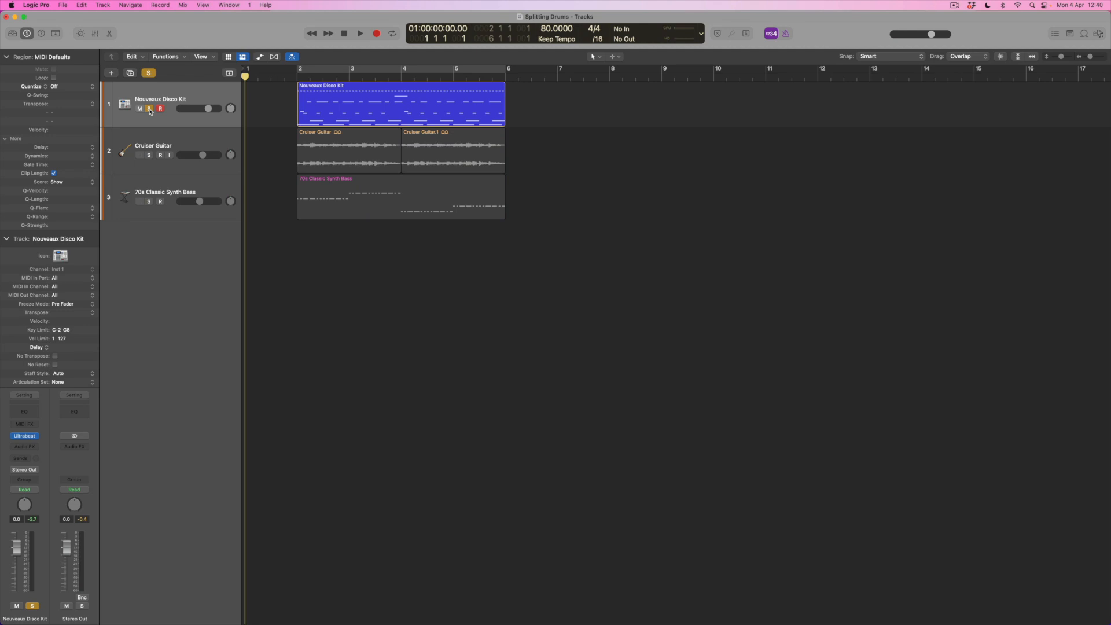
{"action": "double_click", "coordinate": [350, 102]}
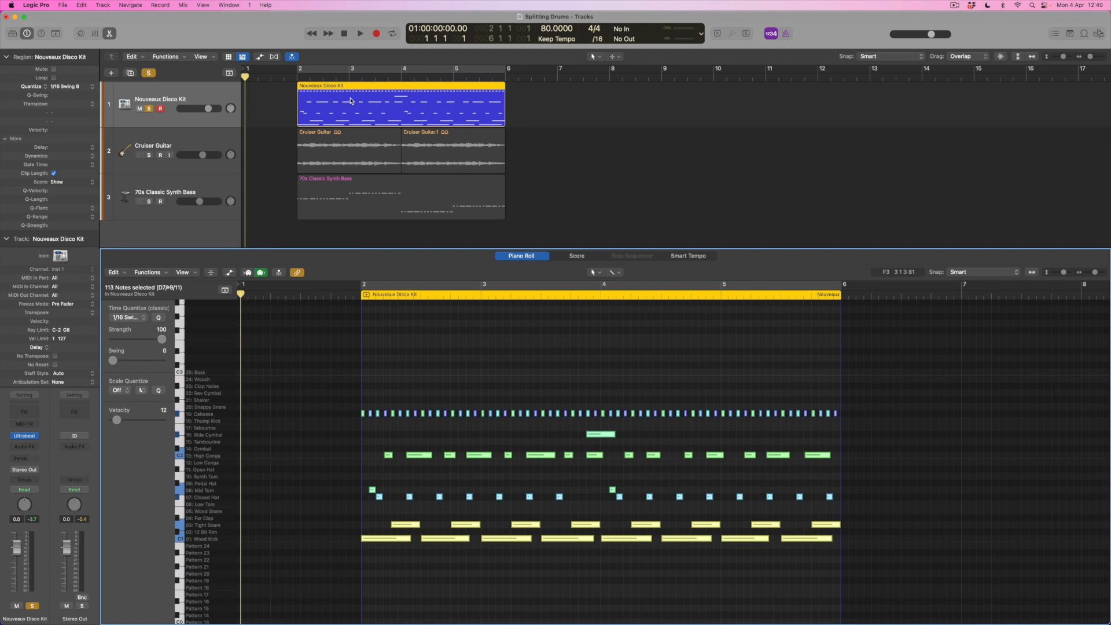
{"action": "left_click_drag", "start_coordinate": [369, 288], "coordinate": [855, 319]}
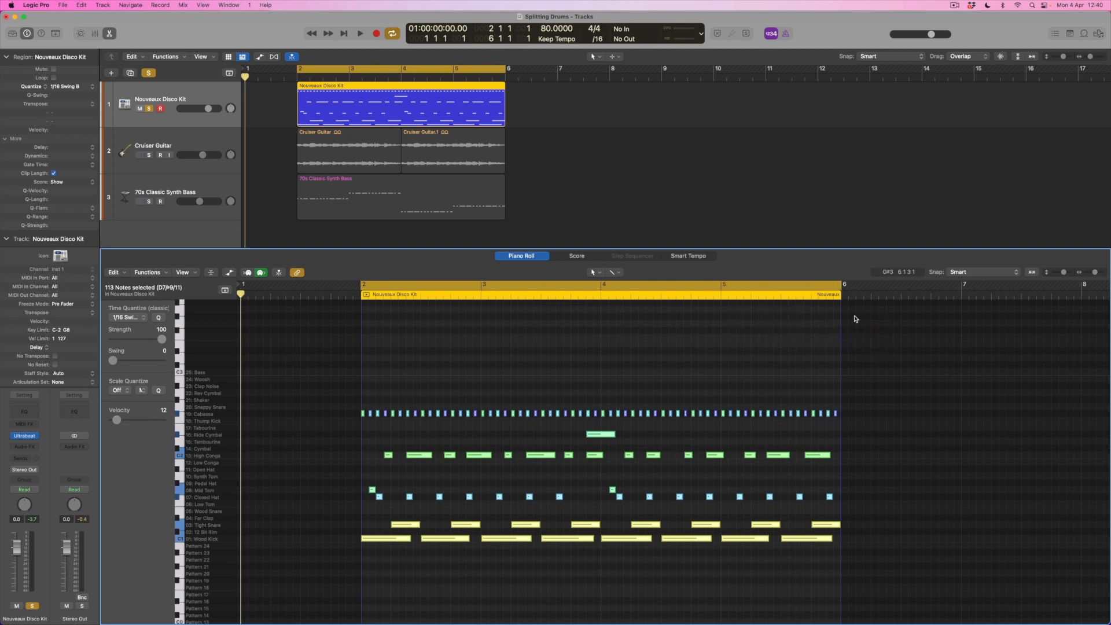
{"action": "key", "text": "space"}
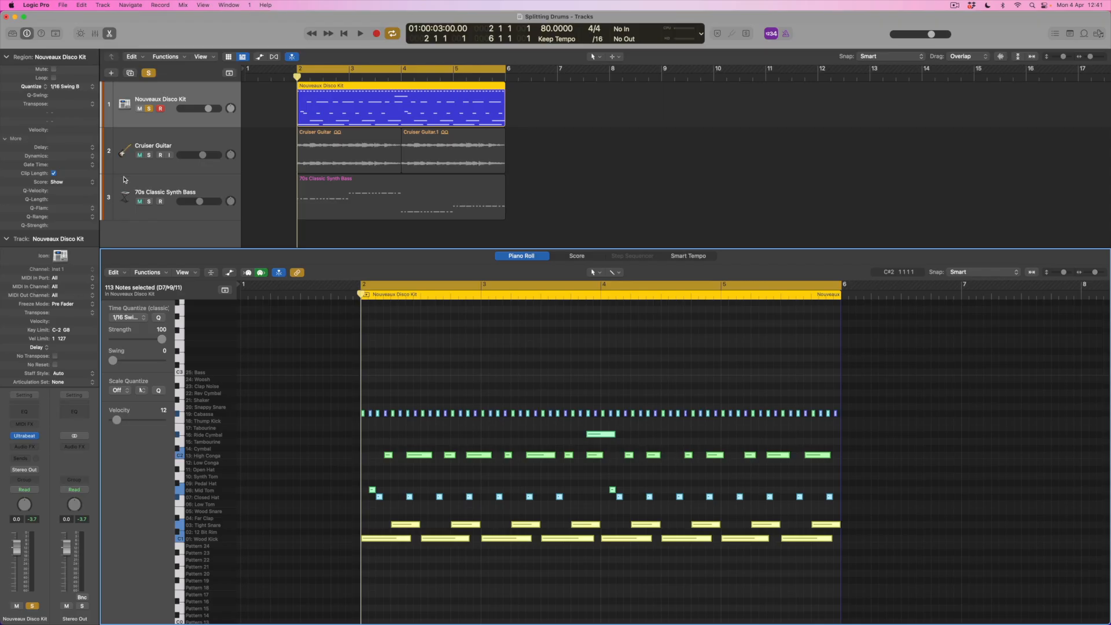
Step: Unsolo the Nouveaux Disco Kit track and rename it Kick
{"action": "left_click", "coordinate": [149, 109]}
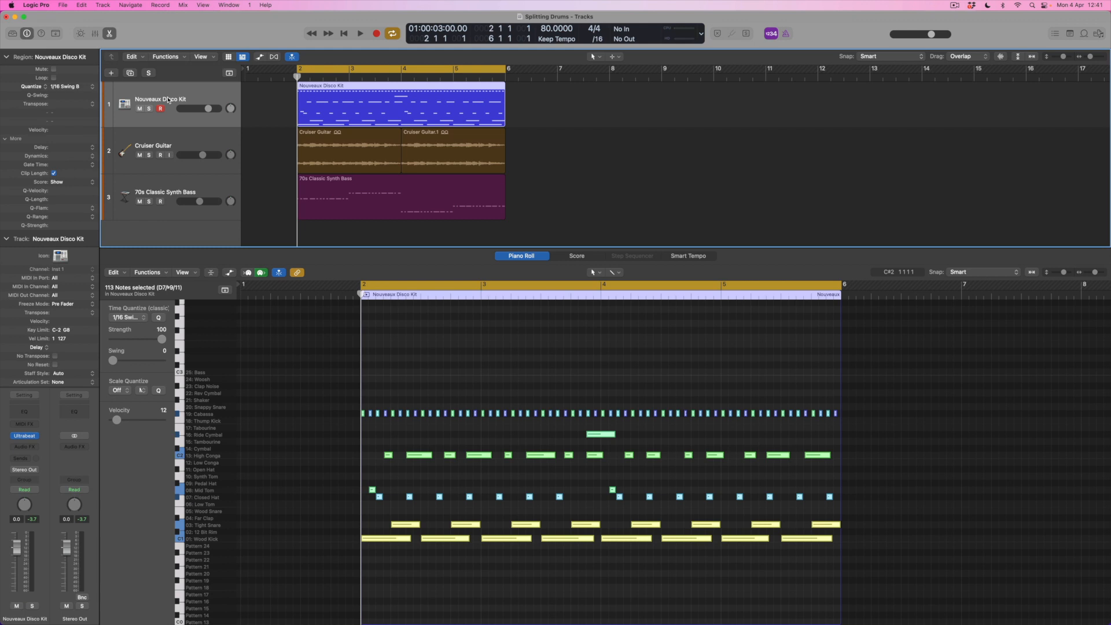
{"action": "type", "text": "Kick"}
{"action": "key", "text": "Return"}
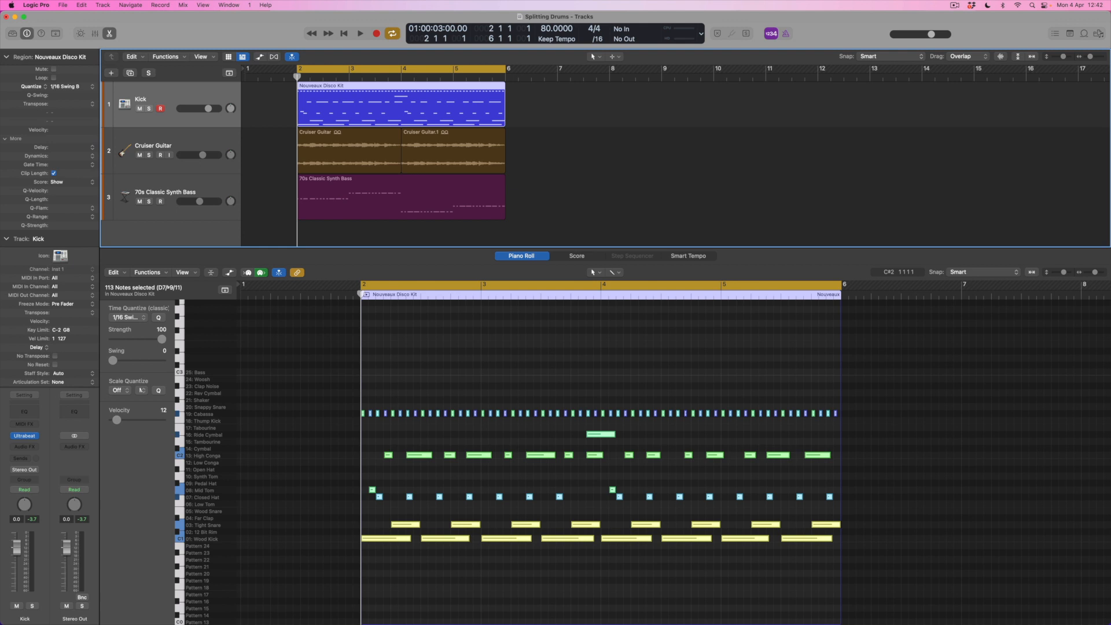
Step: Create duplicate drum tracks named SD, Hats and Mid Tom, copying the Nouveaux Disco Kit region onto each one
{"action": "left_click", "coordinate": [131, 73]}
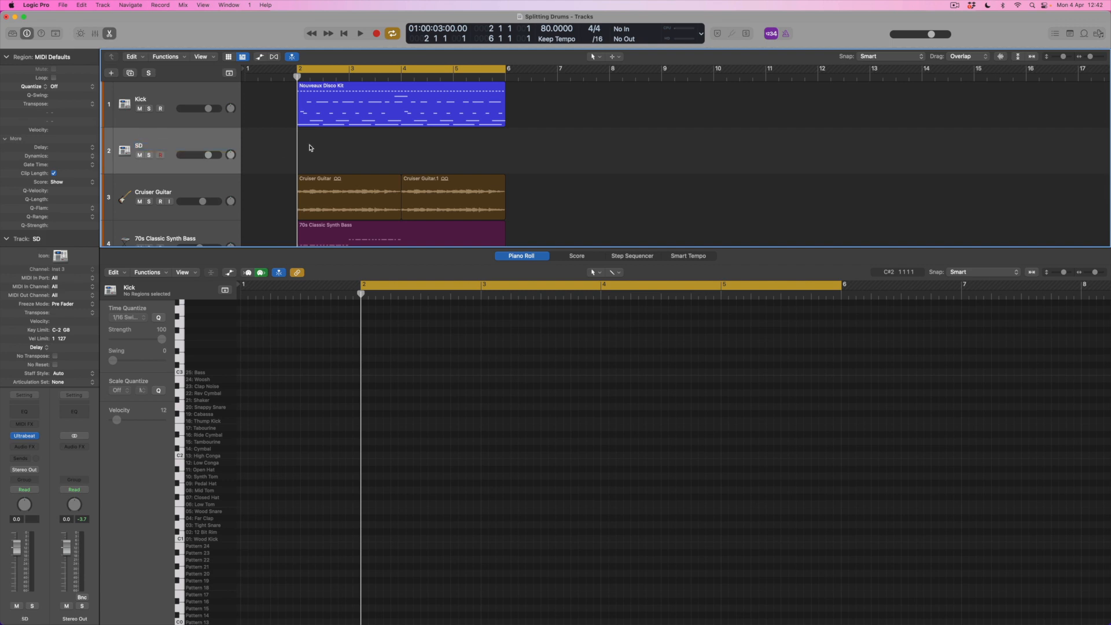
{"action": "left_click_drag", "start_coordinate": [331, 119], "coordinate": [333, 140]}
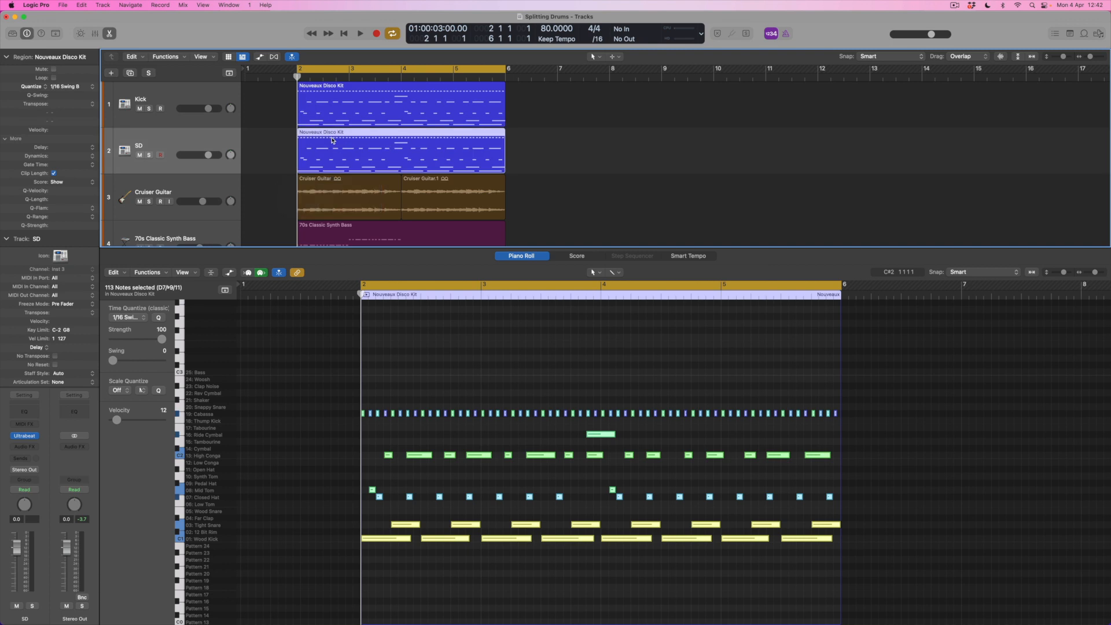
{"action": "left_click", "coordinate": [130, 74]}
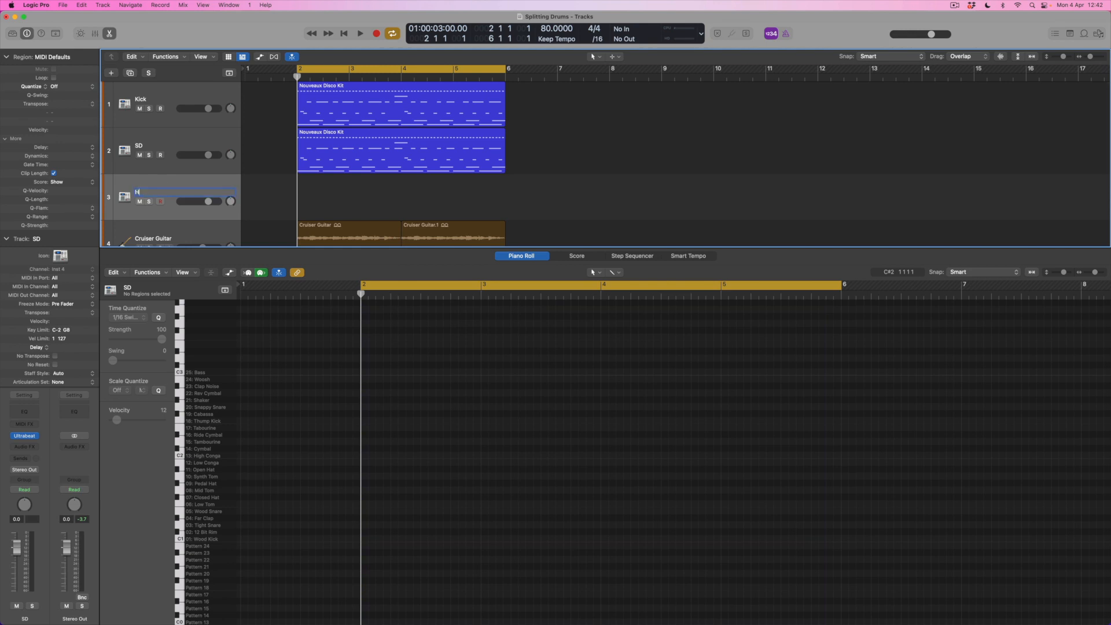
{"action": "left_click_drag", "start_coordinate": [341, 169], "coordinate": [340, 187]}
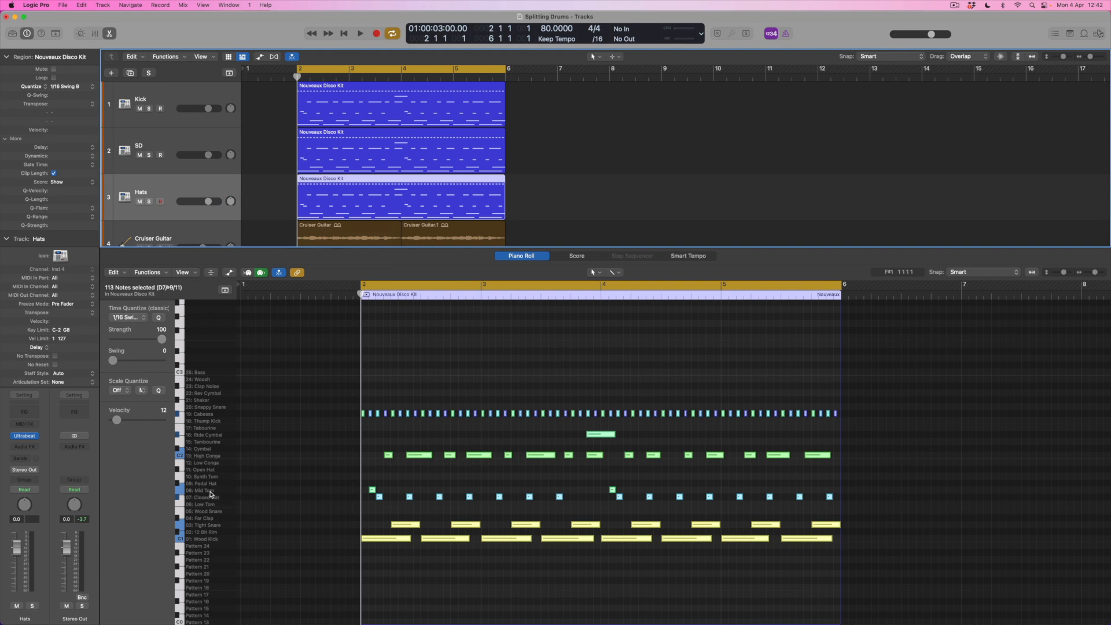
{"action": "left_click", "coordinate": [133, 75]}
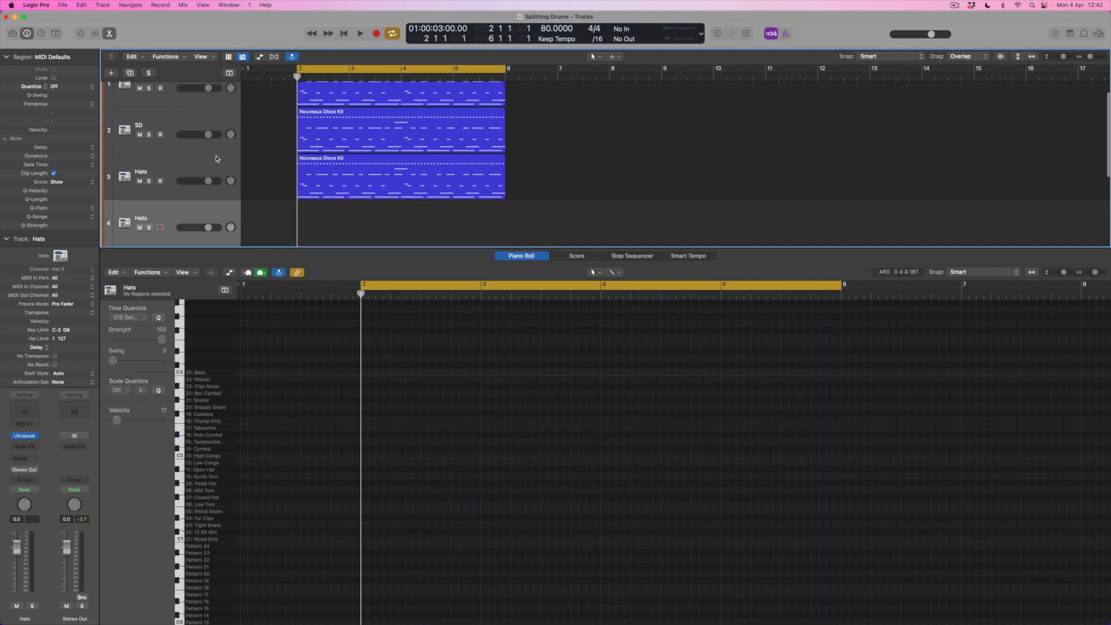
{"action": "left_click_drag", "start_coordinate": [337, 187], "coordinate": [337, 215]}
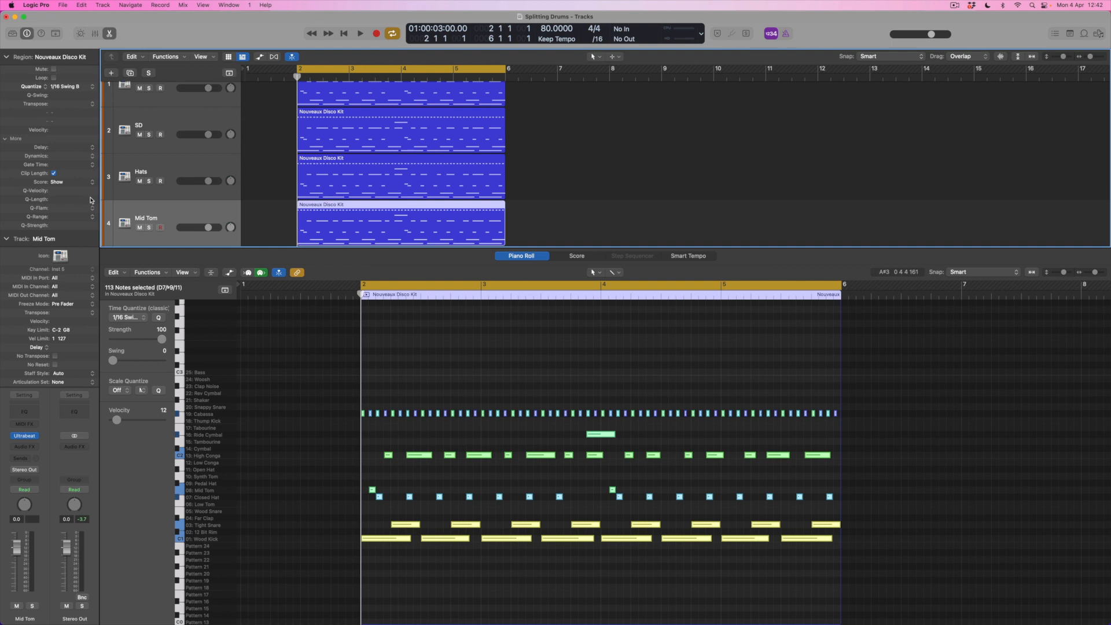
{"action": "left_click", "coordinate": [111, 35]}
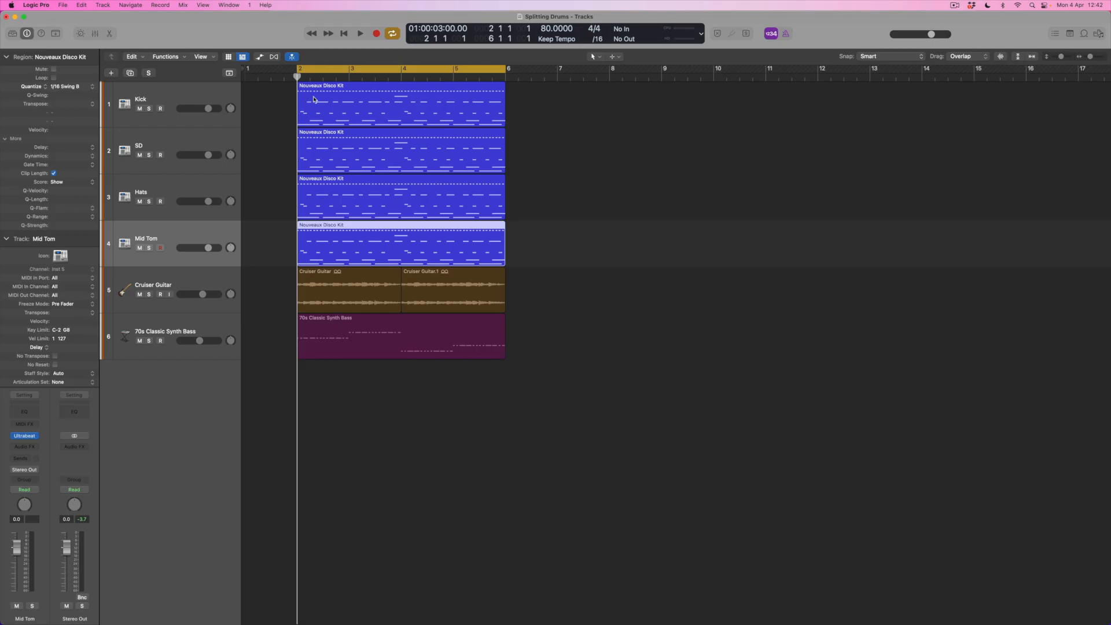
Step: Delete every note except the Wood Kick from the Kick track's region and name the region after its track
{"action": "left_click", "coordinate": [164, 106]}
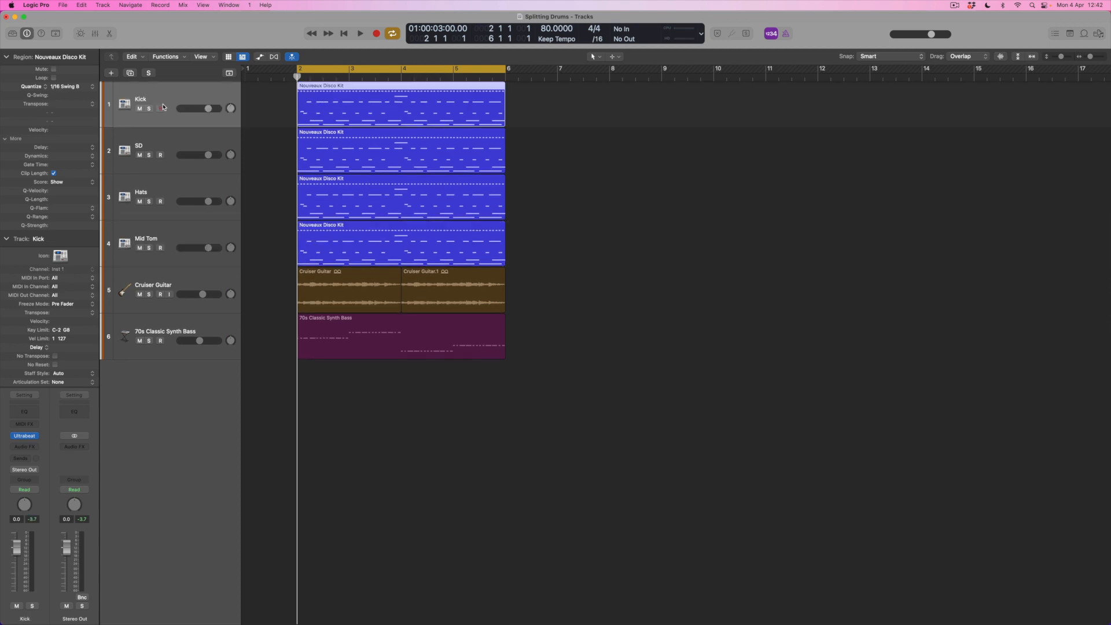
{"action": "double_click", "coordinate": [402, 107]}
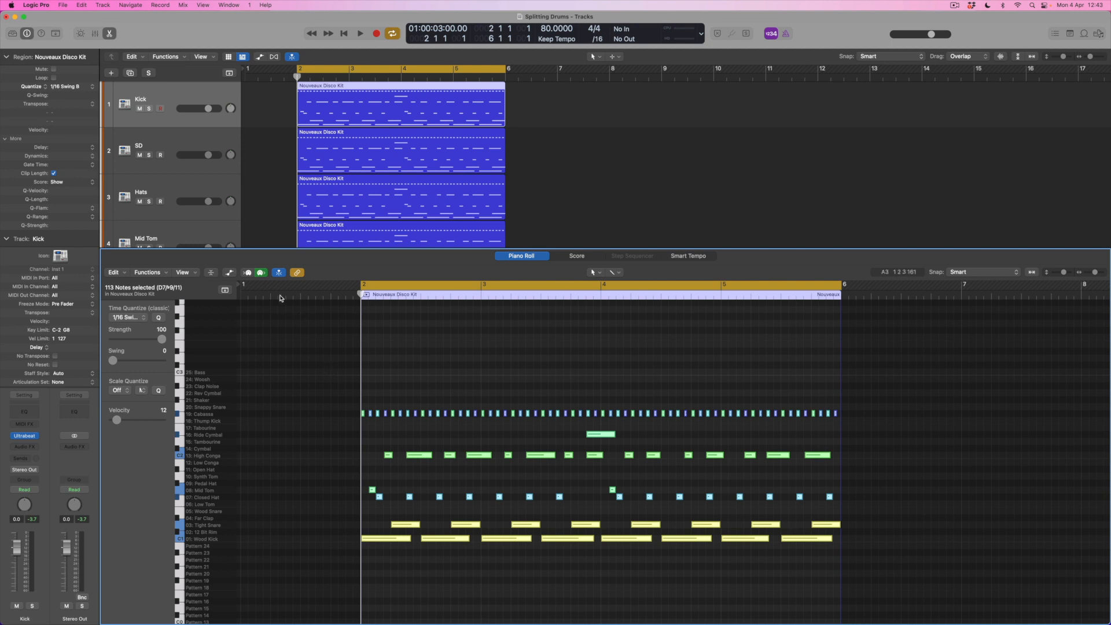
{"action": "left_click", "coordinate": [291, 337]}
{"action": "left_click_drag", "start_coordinate": [291, 326], "coordinate": [497, 427]}
{"action": "left_click_drag", "start_coordinate": [292, 321], "coordinate": [900, 527]}
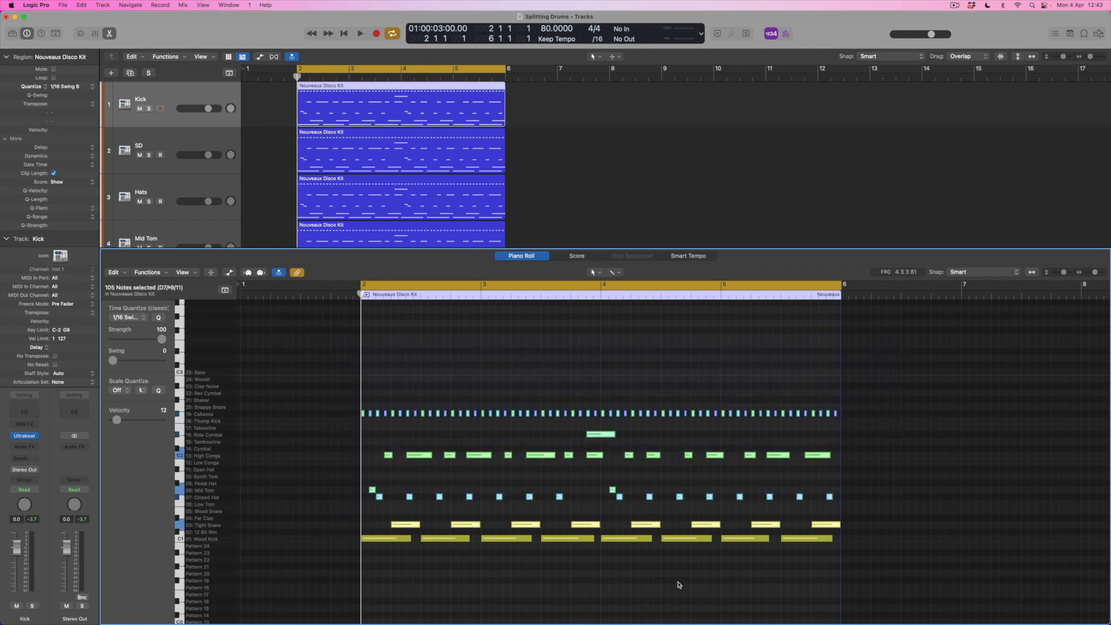
{"action": "key", "text": "Delete"}
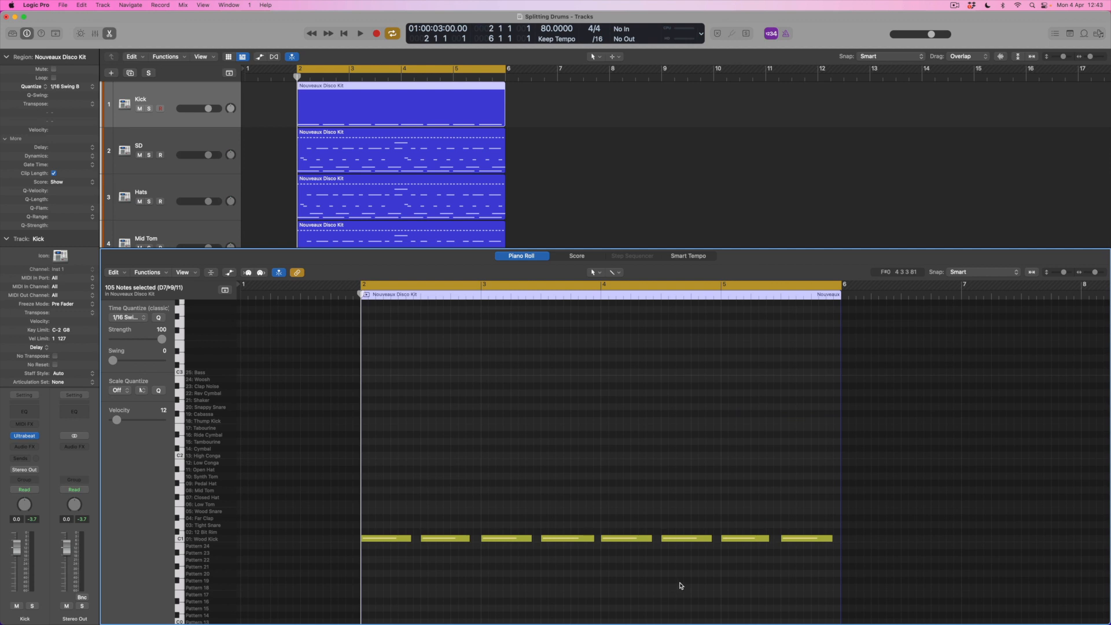
{"action": "left_click", "coordinate": [170, 102]}
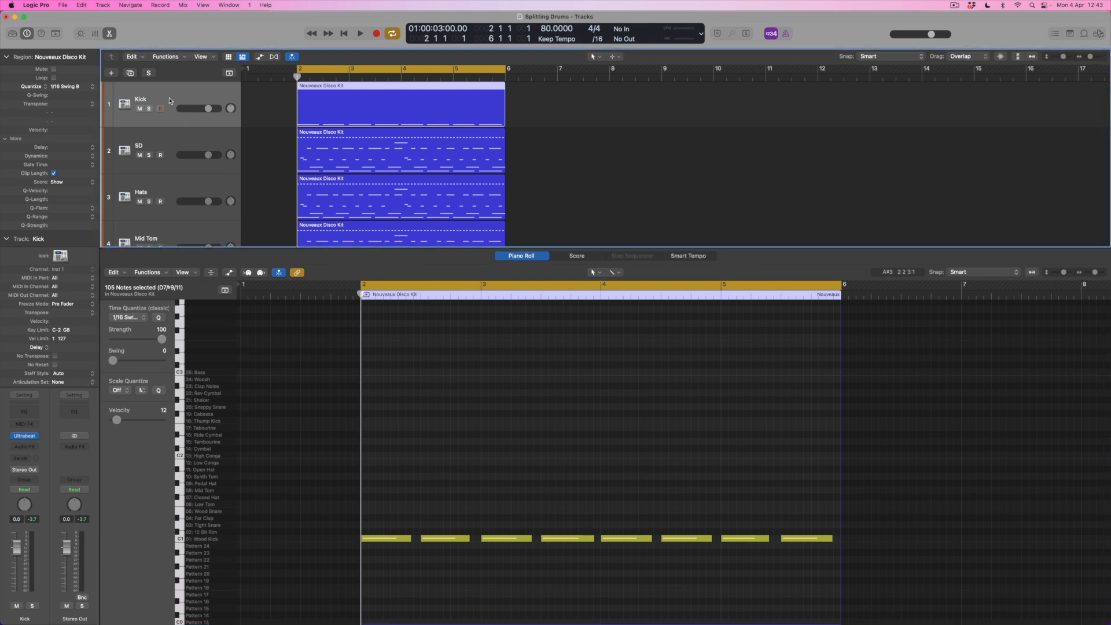
{"action": "key", "text": "alt+shift+n"}
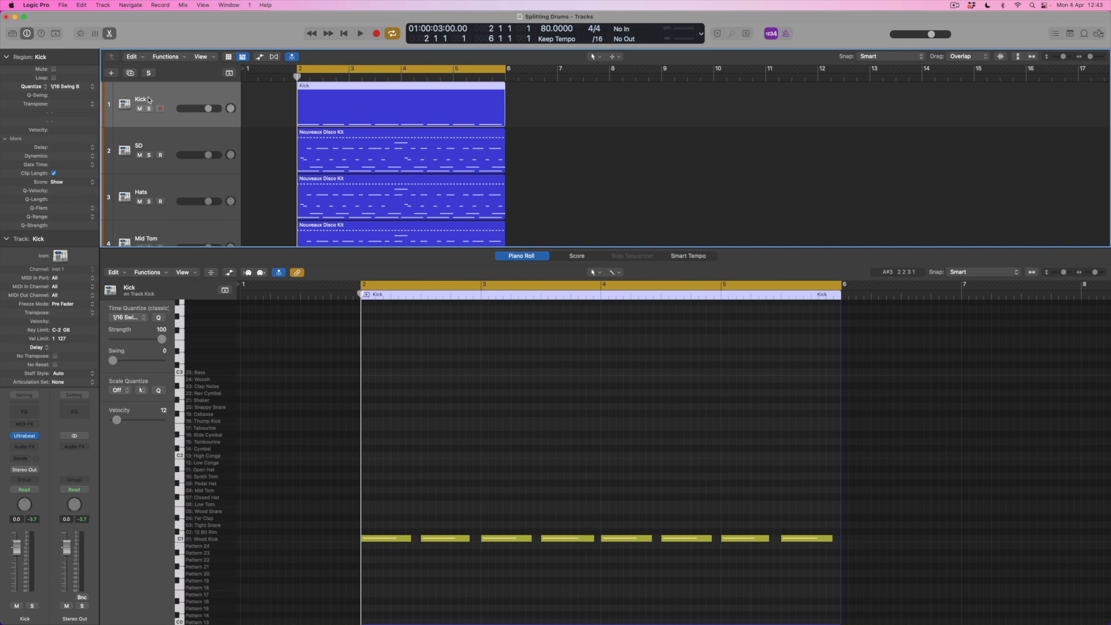
Step: Delete every note except the Tight Snare from the SD track's region and name the region after its track
{"action": "left_click", "coordinate": [151, 144]}
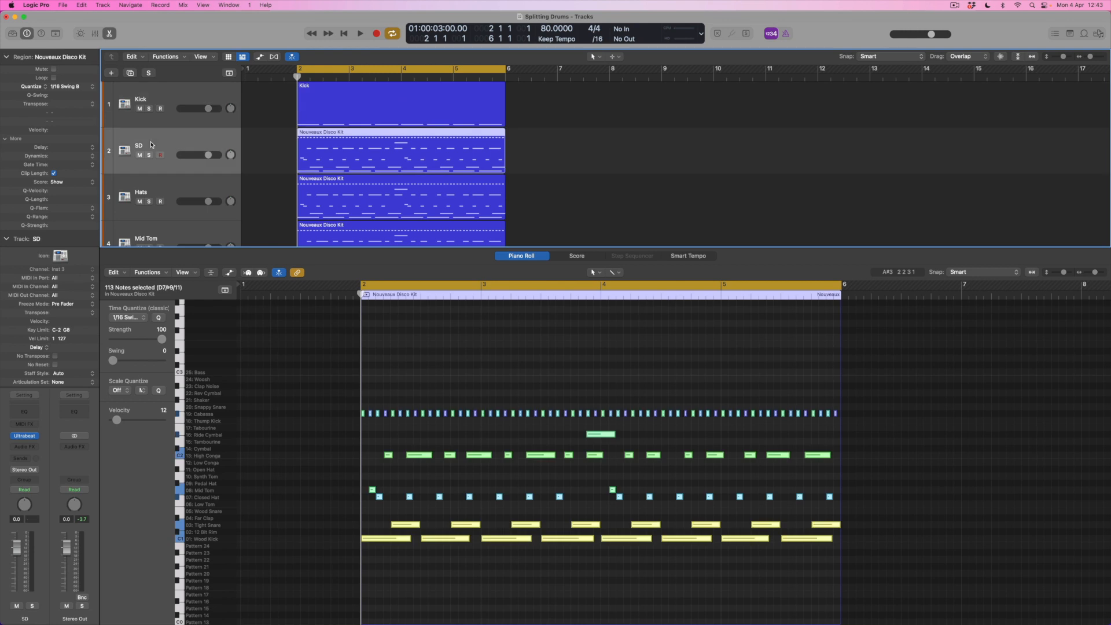
{"action": "left_click", "coordinate": [305, 472]}
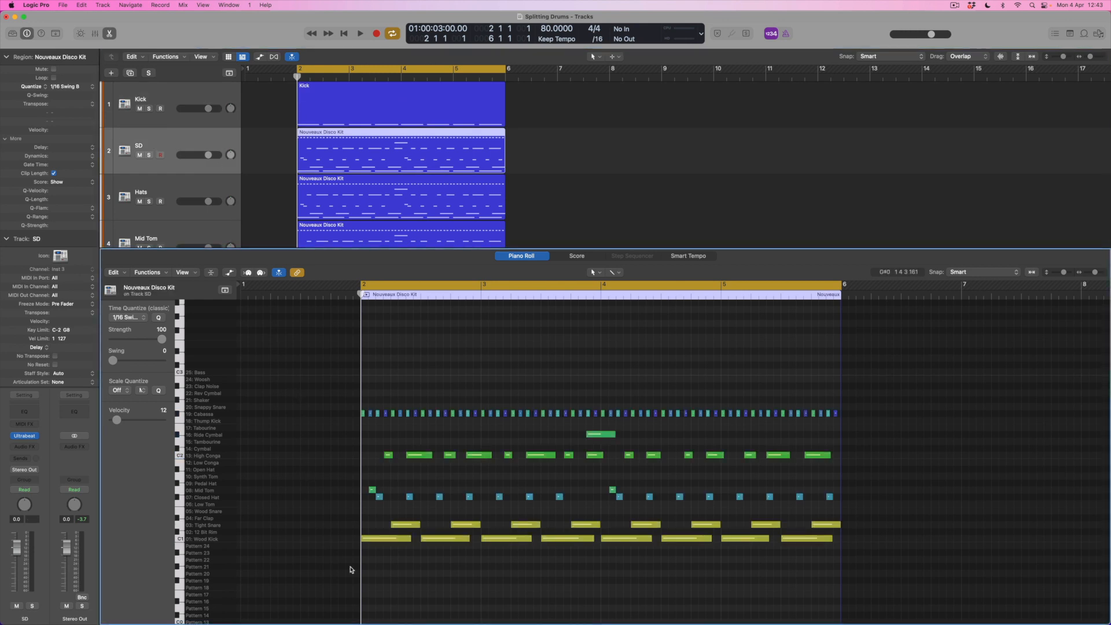
{"action": "left_click_drag", "start_coordinate": [346, 539], "coordinate": [891, 610]}
{"action": "key", "text": "Delete"}
{"action": "left_click_drag", "start_coordinate": [856, 510], "coordinate": [324, 352]}
{"action": "key", "text": "Delete"}
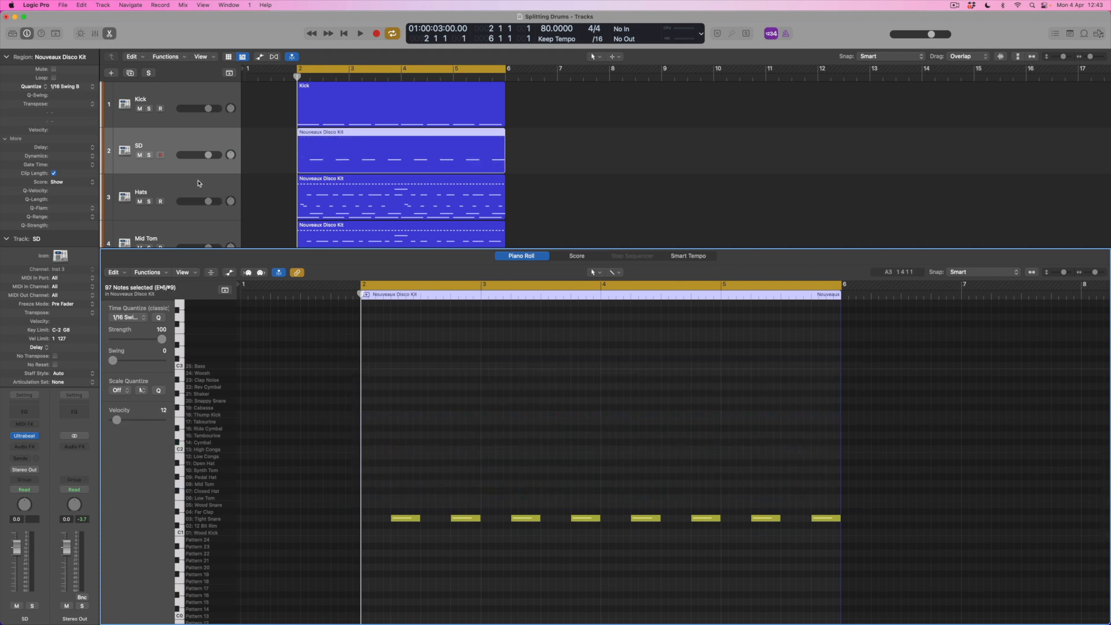
{"action": "key", "text": "alt+shift+n"}
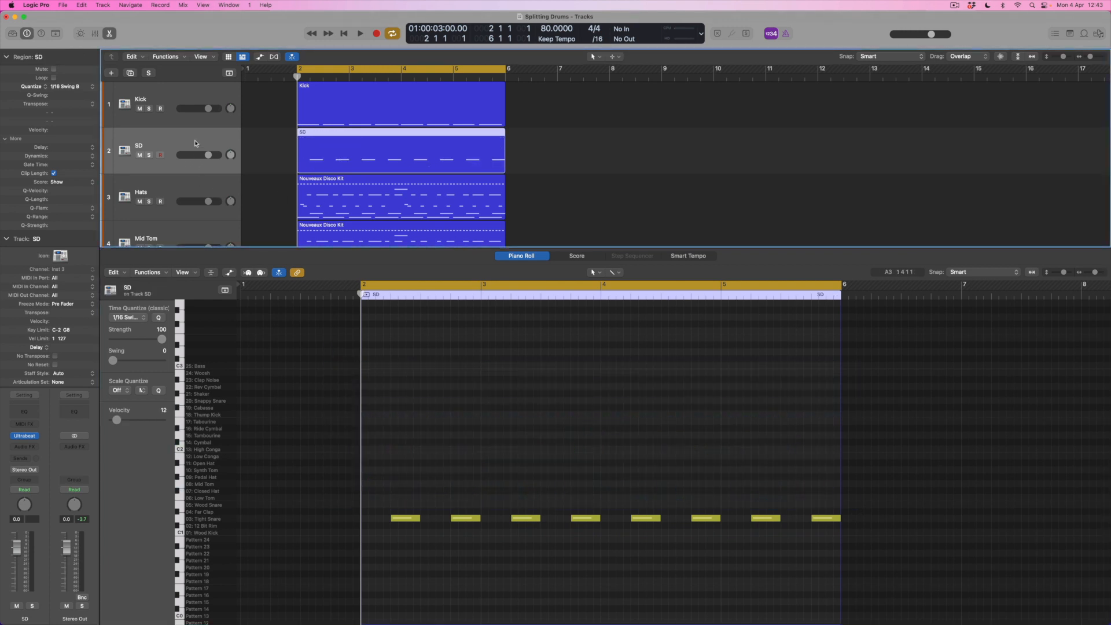
Step: Solo the Kick and SD tracks and play them back together
{"action": "left_click", "coordinate": [148, 109]}
{"action": "left_click", "coordinate": [150, 155]}
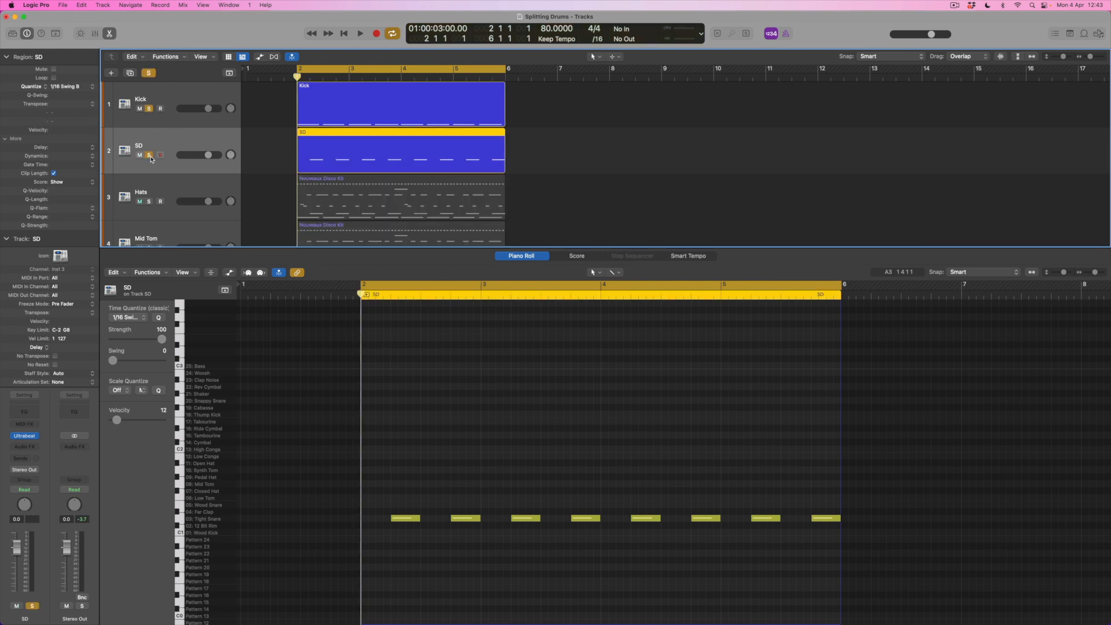
{"action": "left_click", "coordinate": [178, 98]}
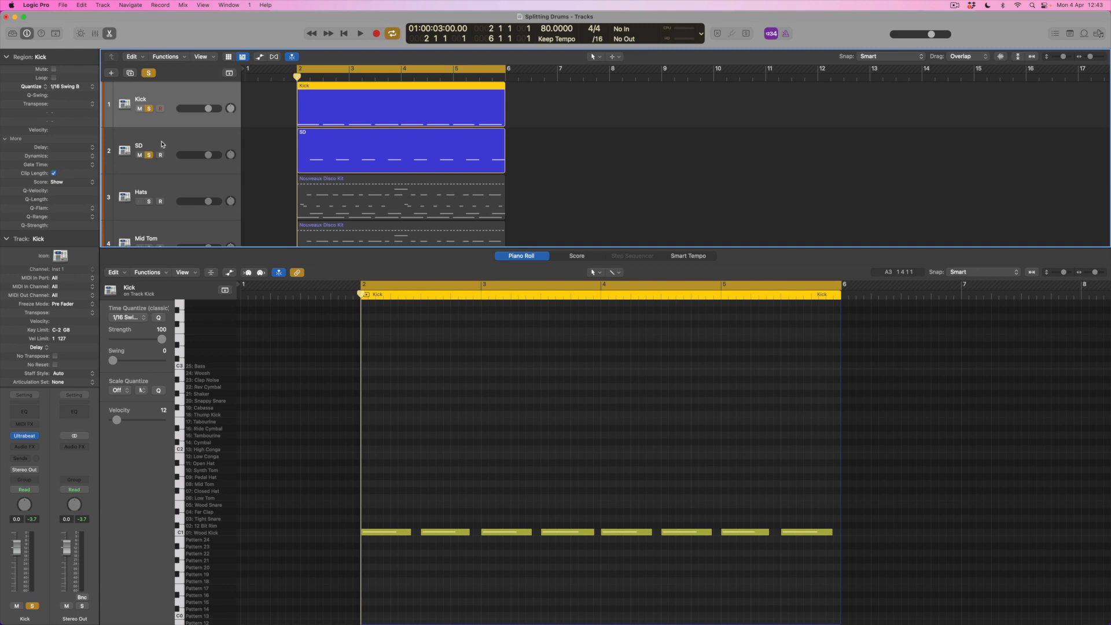
{"action": "key", "text": "space"}
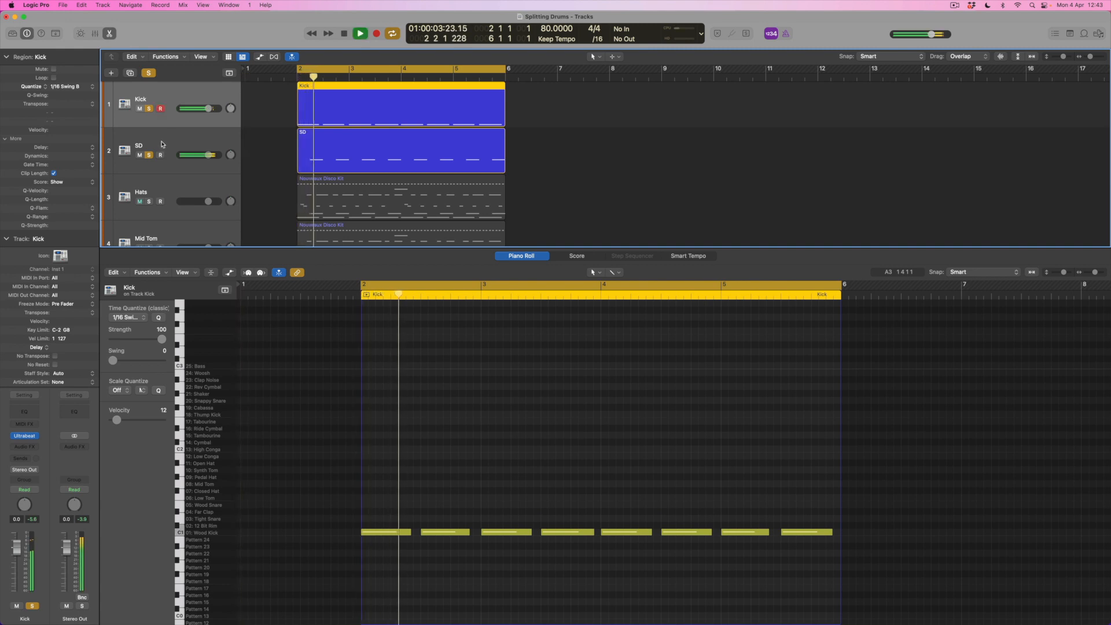
{"action": "left_click", "coordinate": [161, 150]}
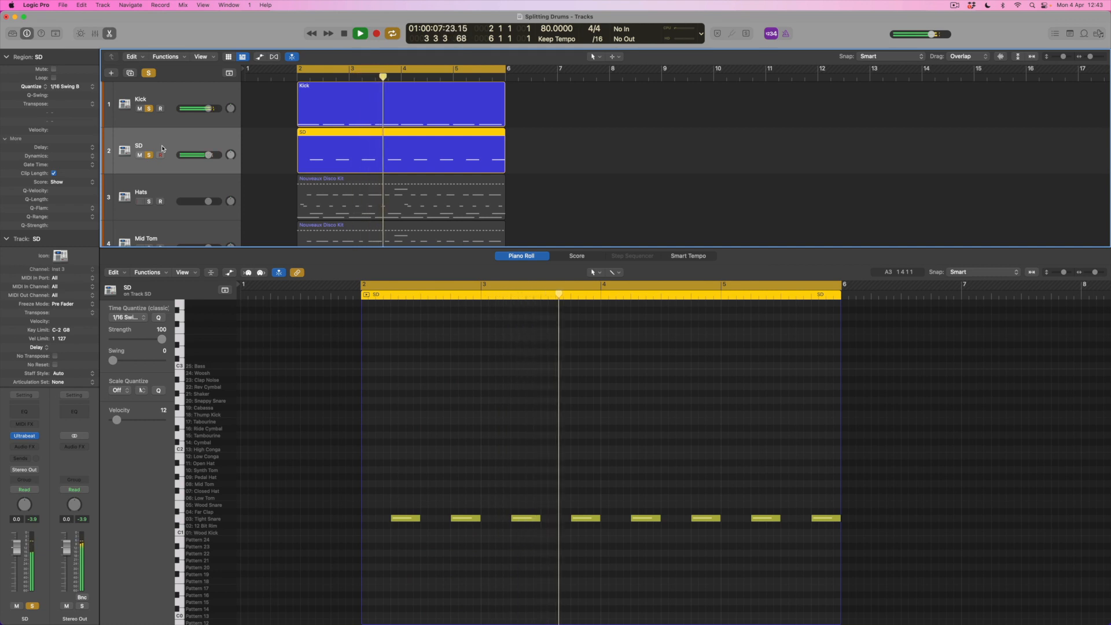
{"action": "key", "text": "space"}
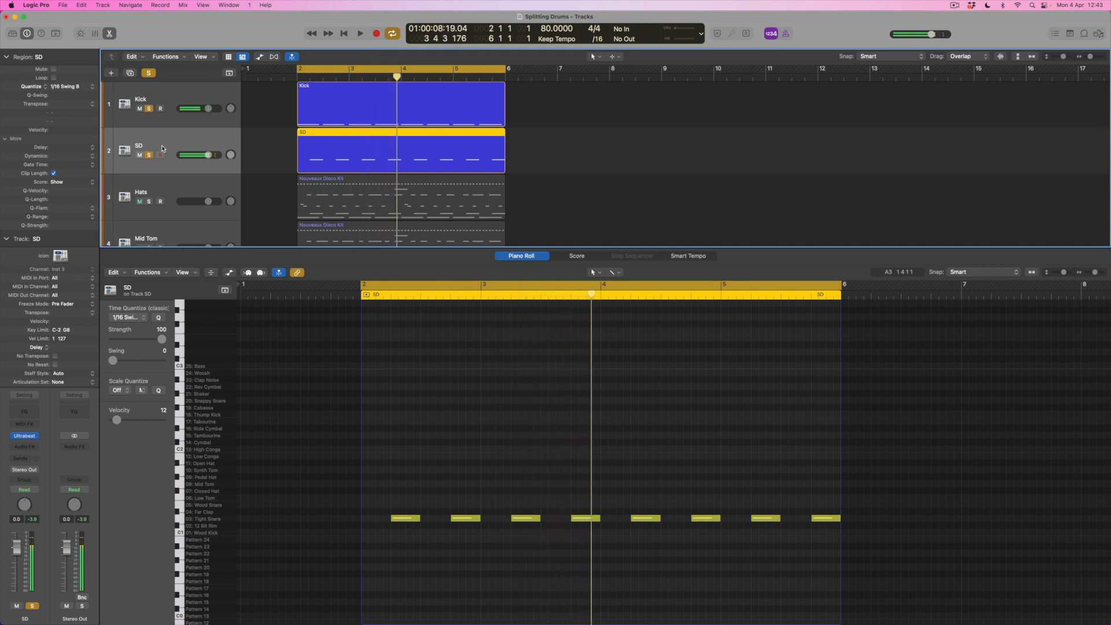
Step: Insert a stereo Compressor on the Kick track and raise its ratio slightly during playback
{"action": "left_click", "coordinate": [178, 100]}
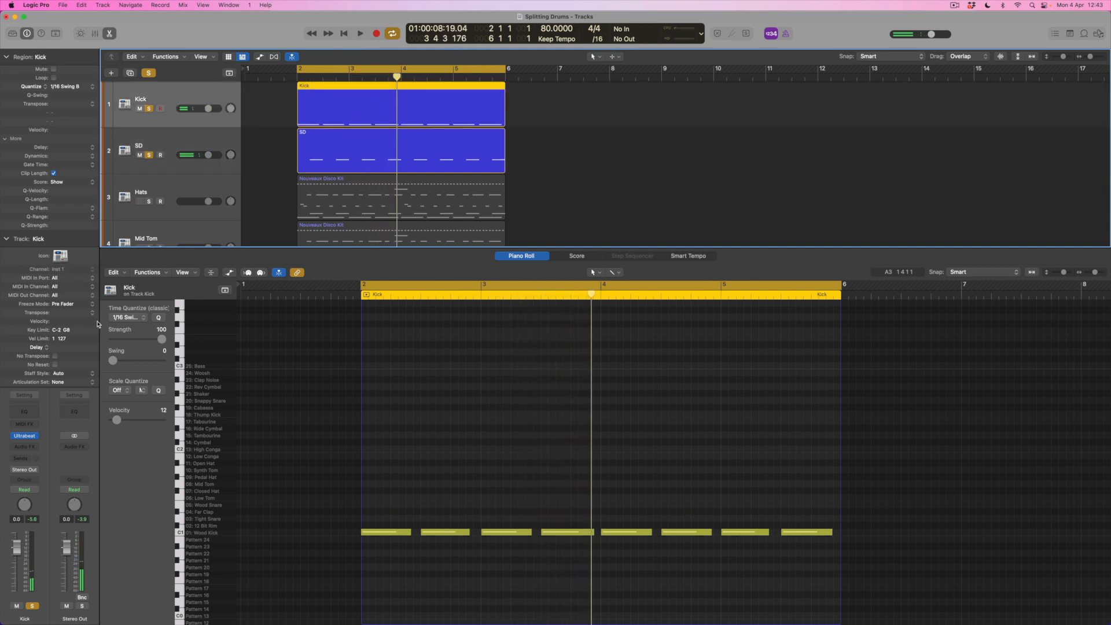
{"action": "left_click", "coordinate": [35, 448]}
{"action": "mouse_move", "coordinate": [38, 470]}
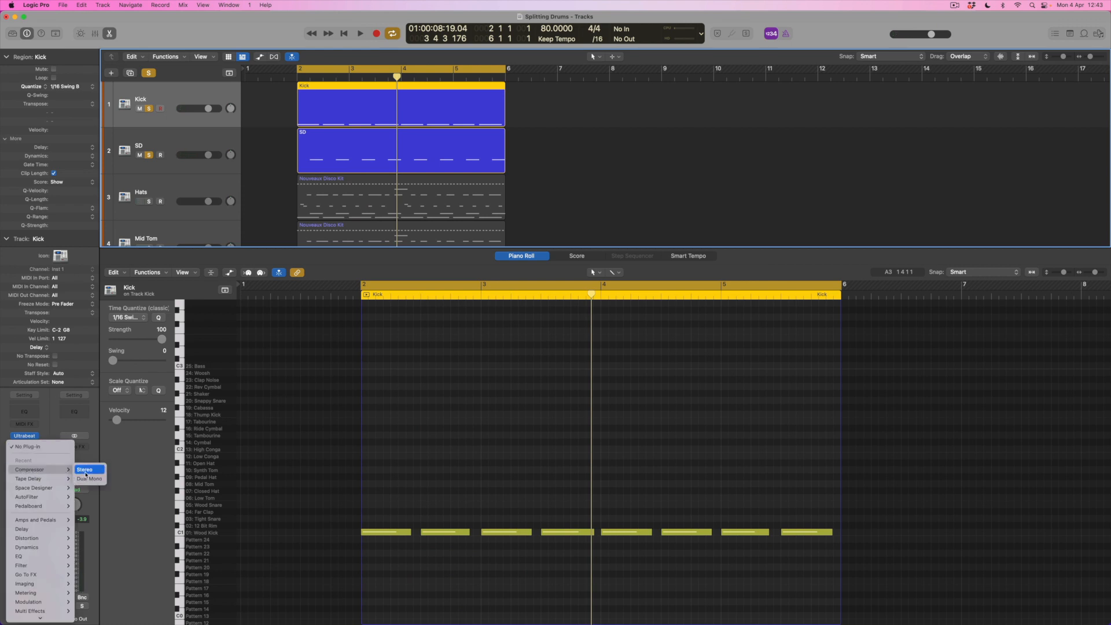
{"action": "left_click", "coordinate": [85, 474]}
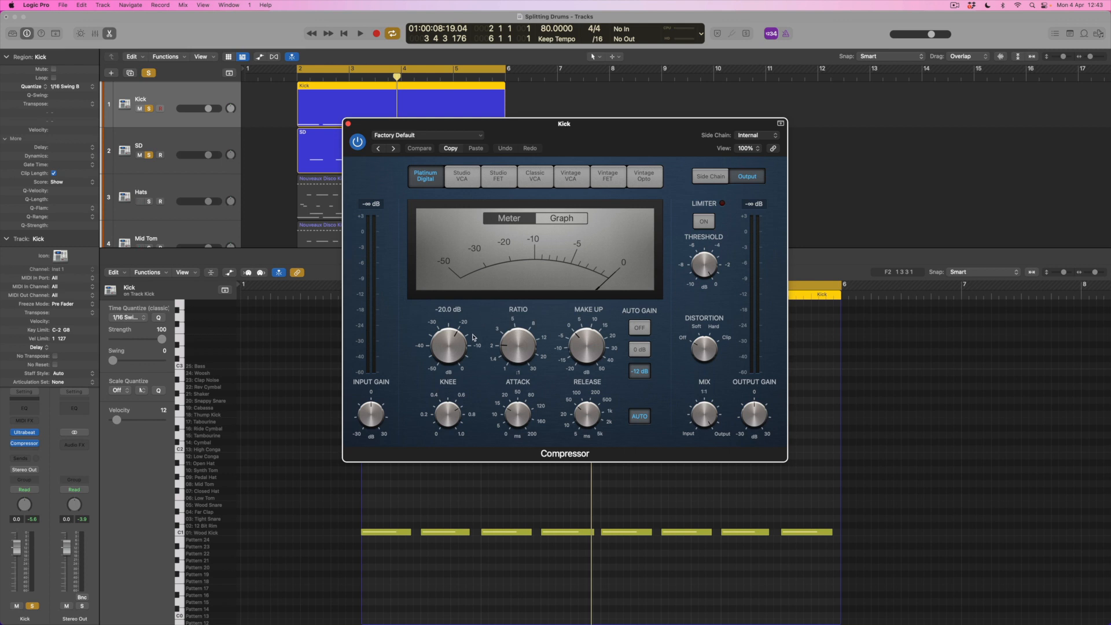
{"action": "key", "text": "space"}
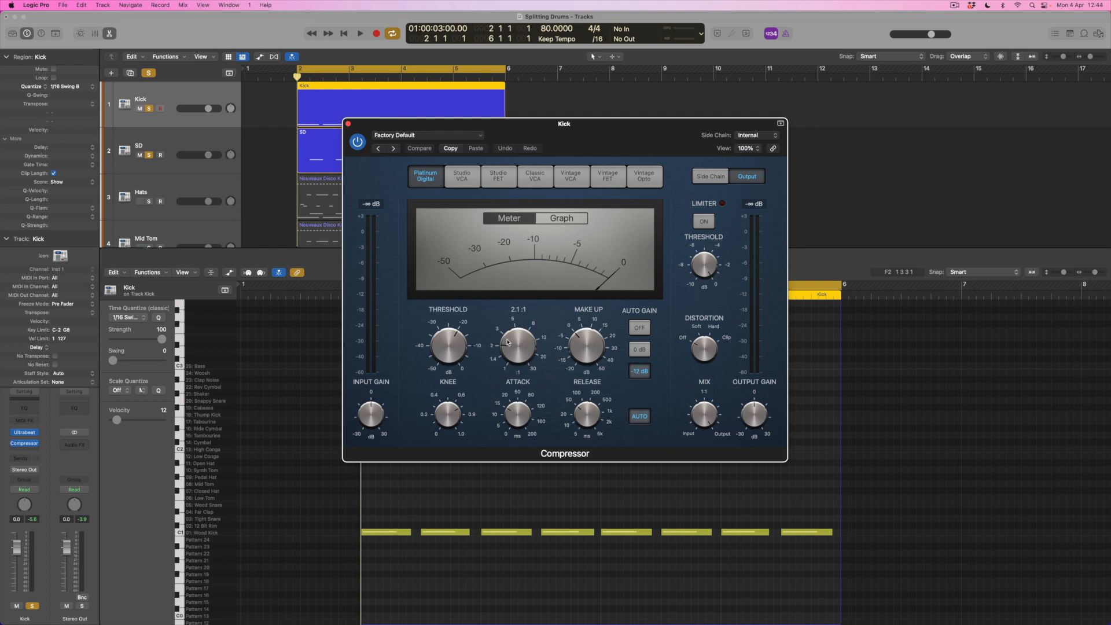
{"action": "key", "text": "space"}
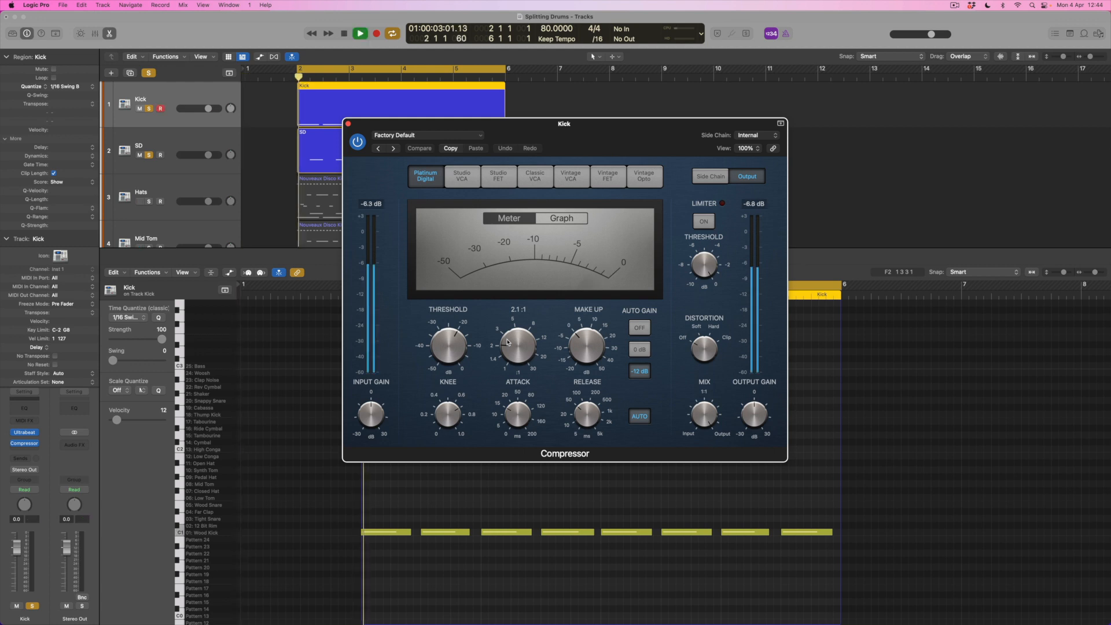
{"action": "left_click_drag", "start_coordinate": [520, 341], "coordinate": [521, 335]}
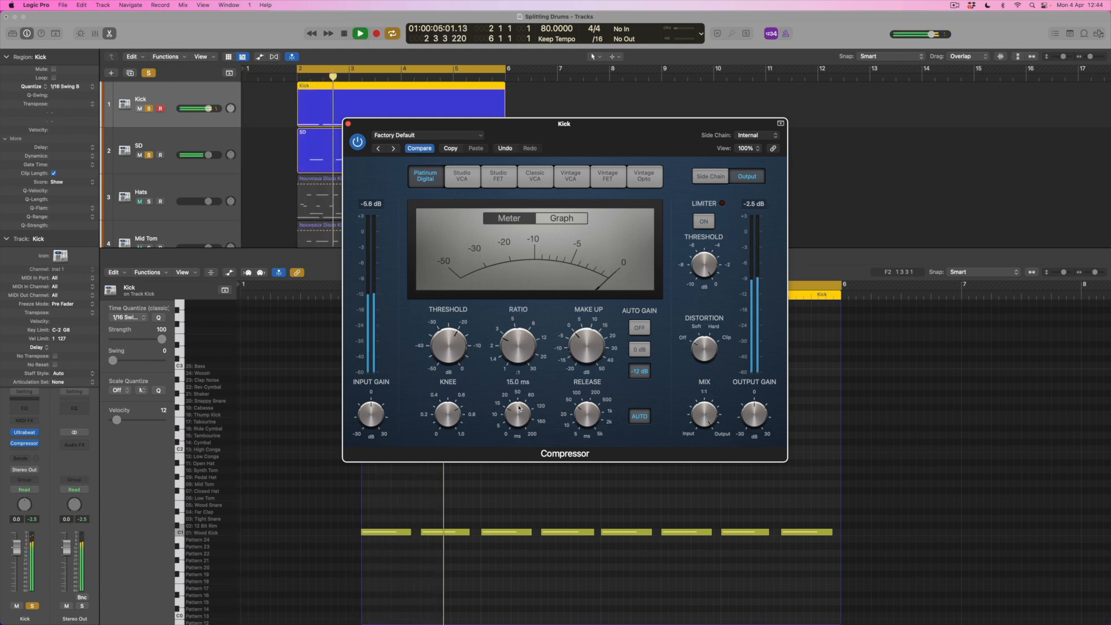
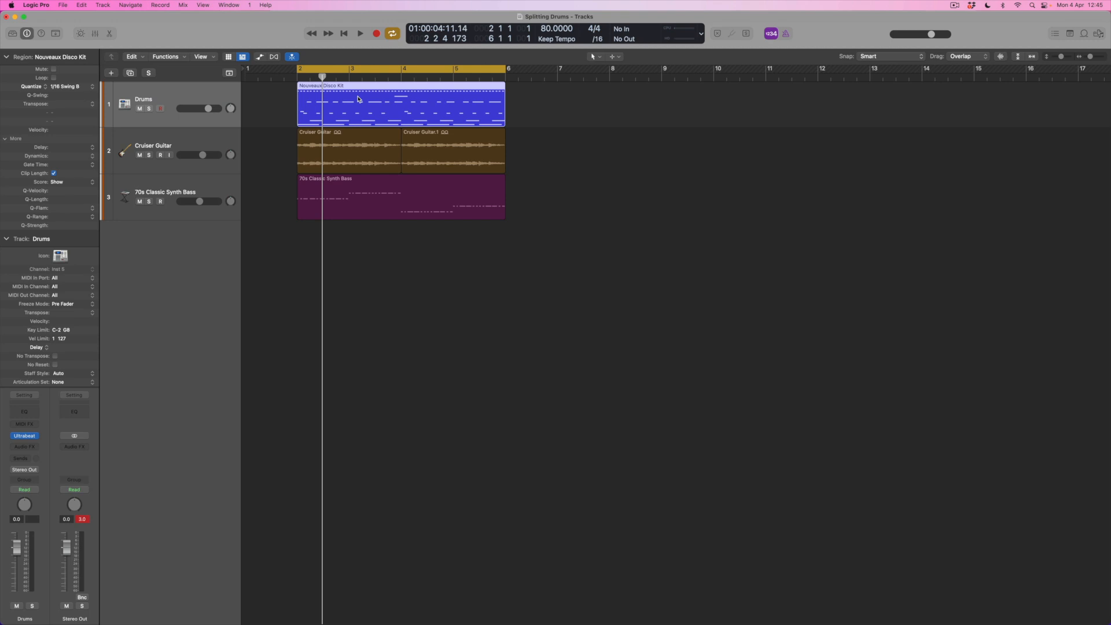
Step: Open the Nouveaux Disco Kit region's notes for editing and mute every note except the Wood Kick
{"action": "double_click", "coordinate": [365, 101]}
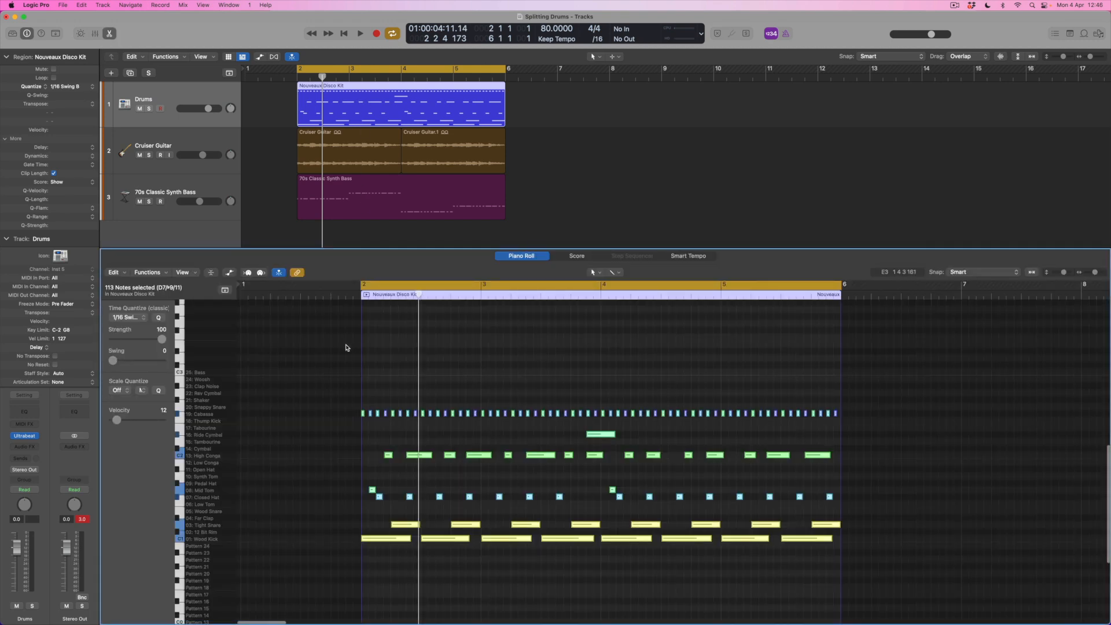
{"action": "left_click_drag", "start_coordinate": [481, 413], "coordinate": [906, 528]}
{"action": "key", "text": "ctrl+m"}
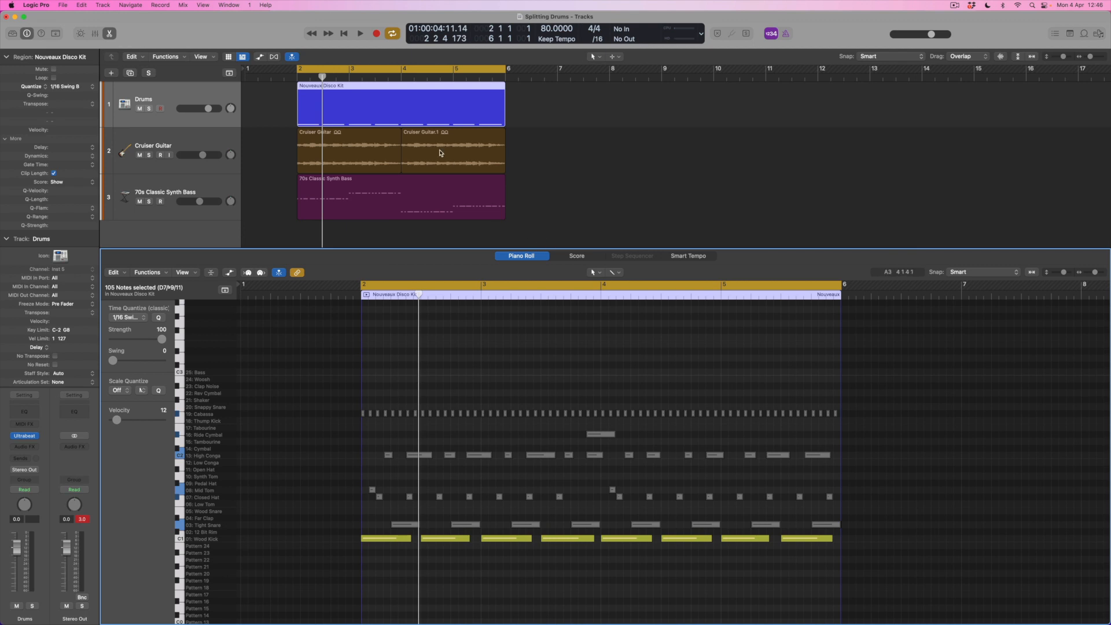
Step: Bounce the Nouveaux Disco Kit region in place to a new track named Kick, leaving the source as it is
{"action": "right_click", "coordinate": [406, 107]}
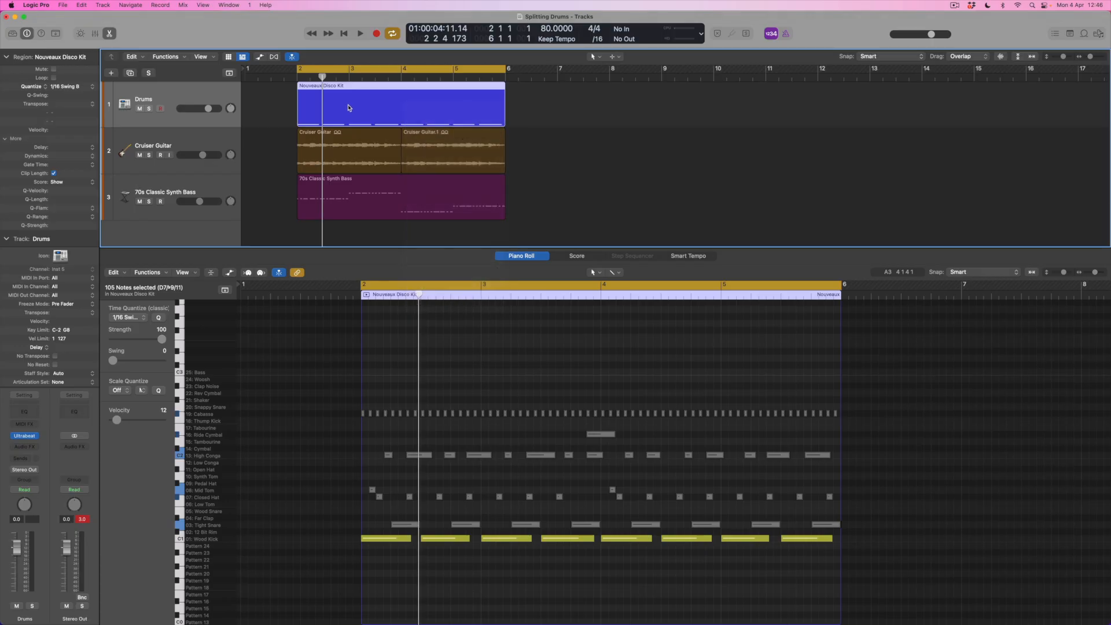
{"action": "right_click", "coordinate": [355, 107]}
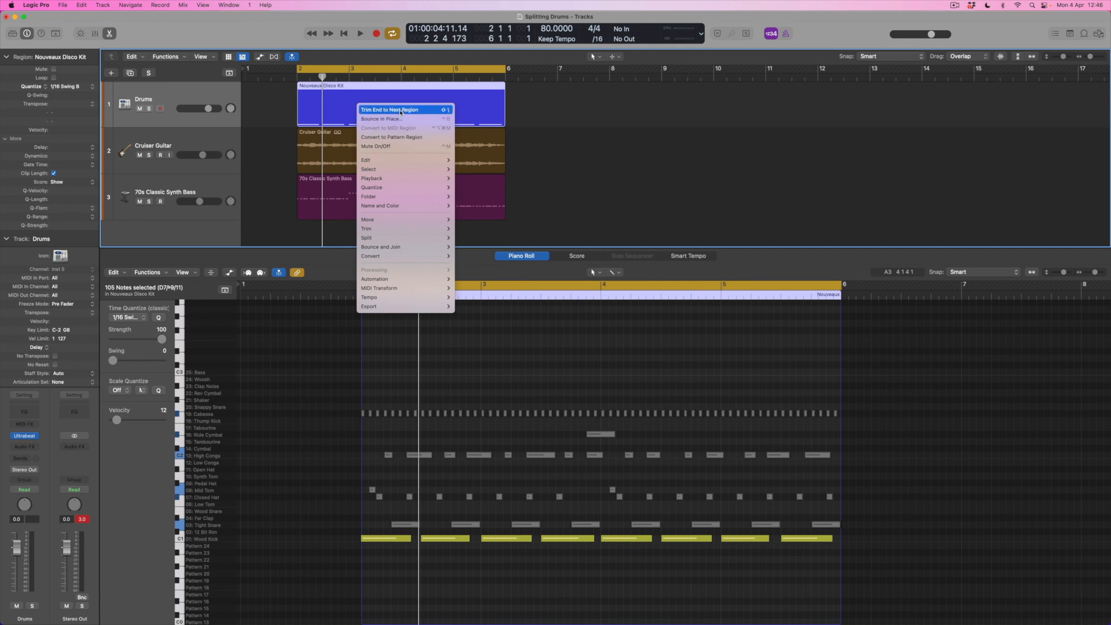
{"action": "mouse_move", "coordinate": [392, 250]}
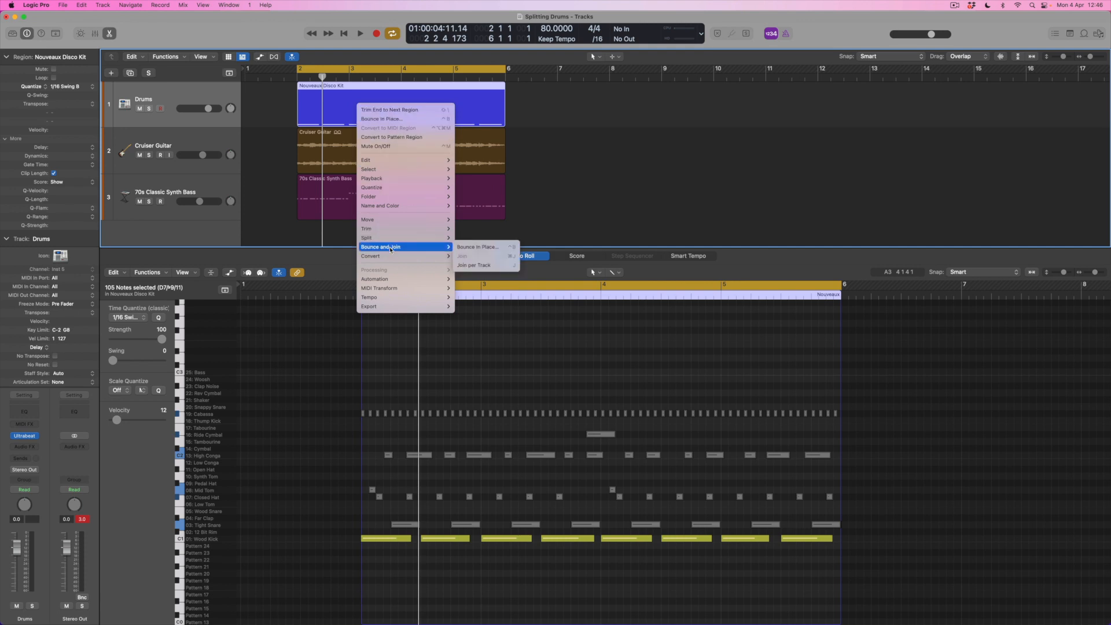
{"action": "left_click", "coordinate": [480, 247]}
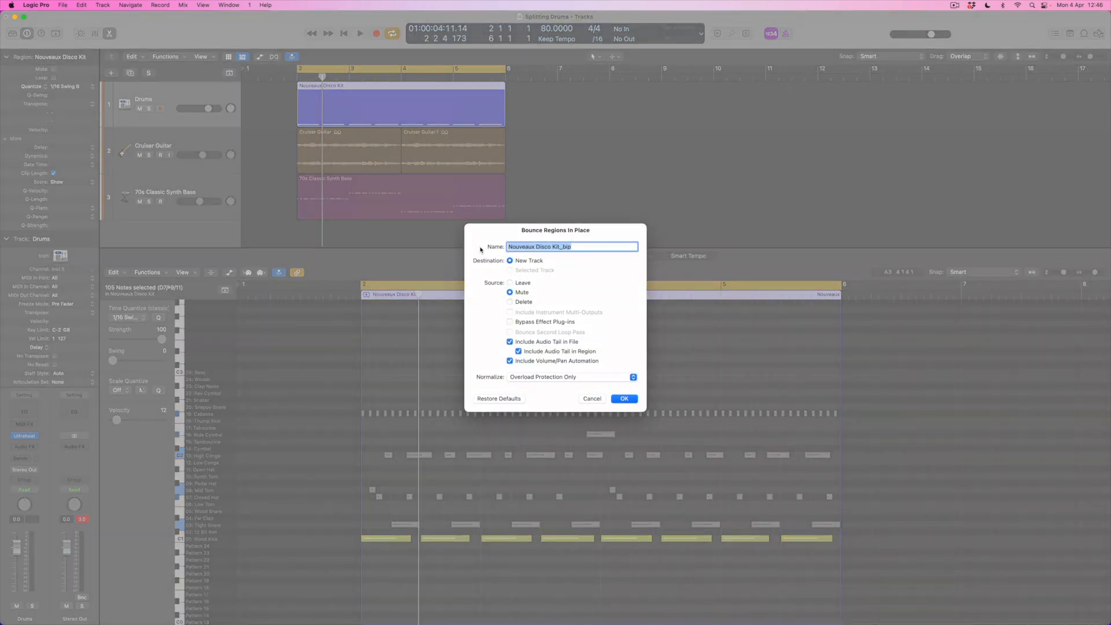
{"action": "type", "text": "Kick"}
{"action": "left_click", "coordinate": [514, 284]}
{"action": "left_click", "coordinate": [624, 399]}
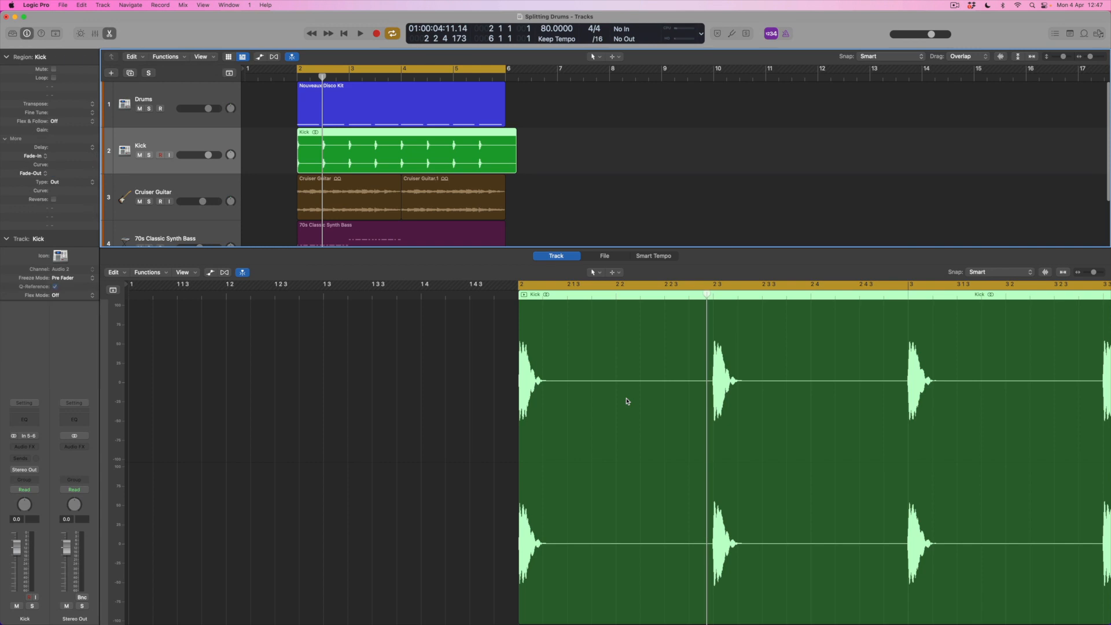
Step: Mute the Wood Kick notes in the Nouveaux Disco Kit region and unmute the Tight Snare notes
{"action": "left_click", "coordinate": [273, 143]}
{"action": "left_click", "coordinate": [331, 150]}
{"action": "left_click", "coordinate": [355, 108]}
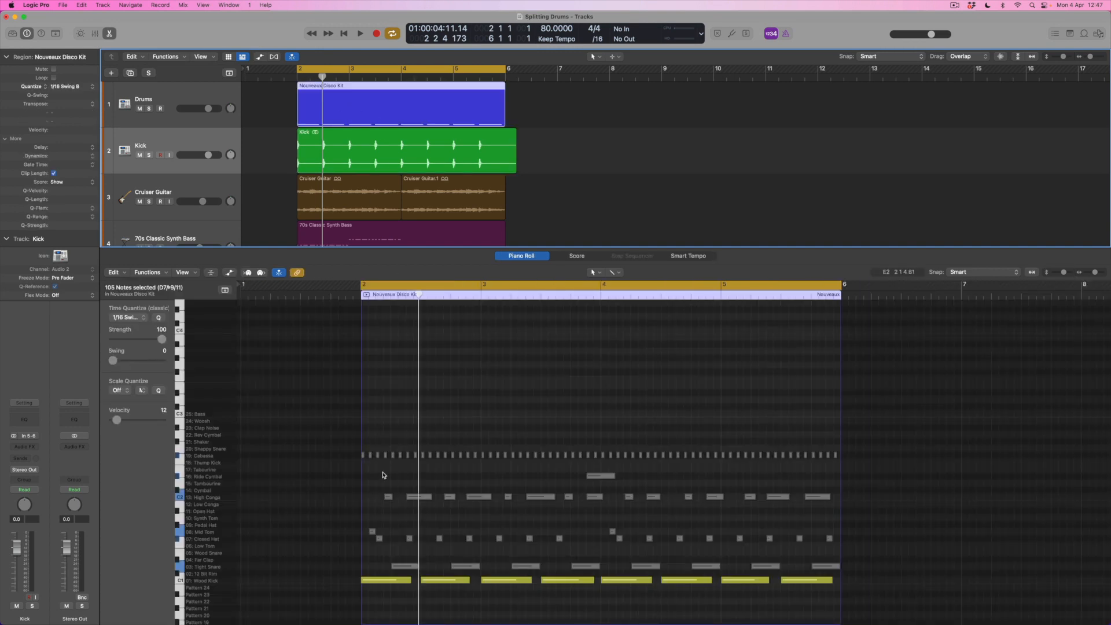
{"action": "left_click", "coordinate": [351, 585]}
{"action": "left_click_drag", "start_coordinate": [352, 585], "coordinate": [869, 608]}
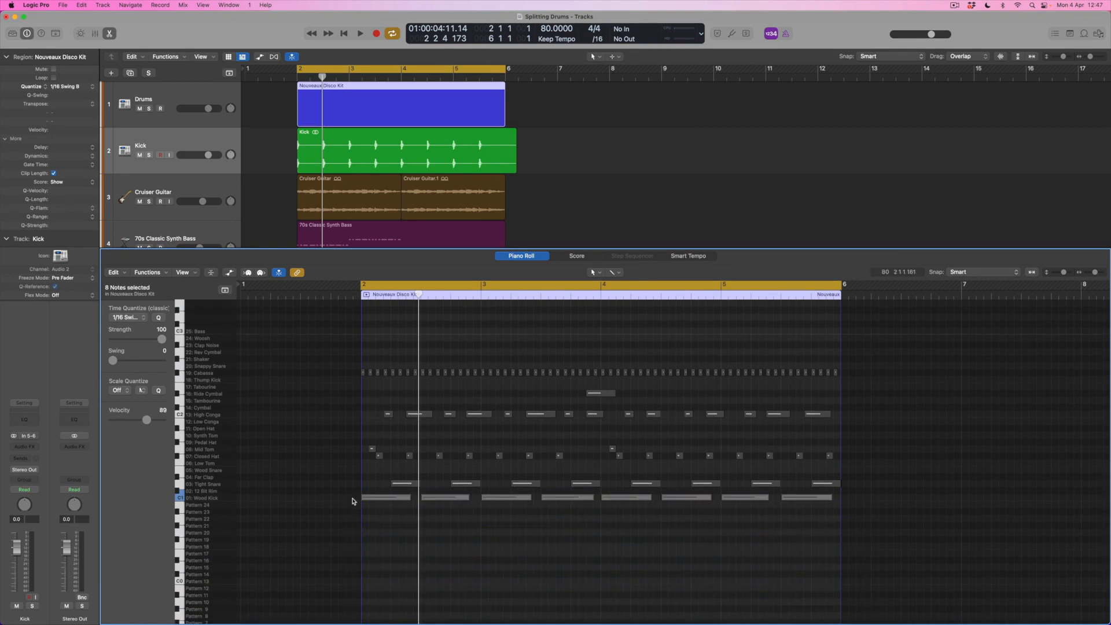
{"action": "left_click", "coordinate": [180, 485]}
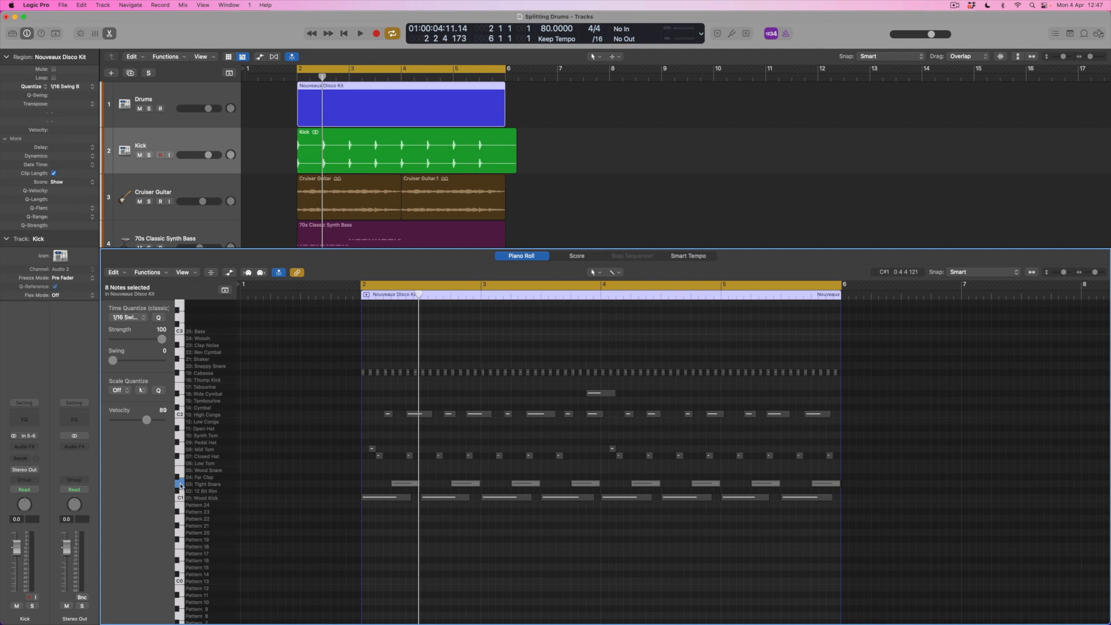
{"action": "key", "text": "ctrl+m"}
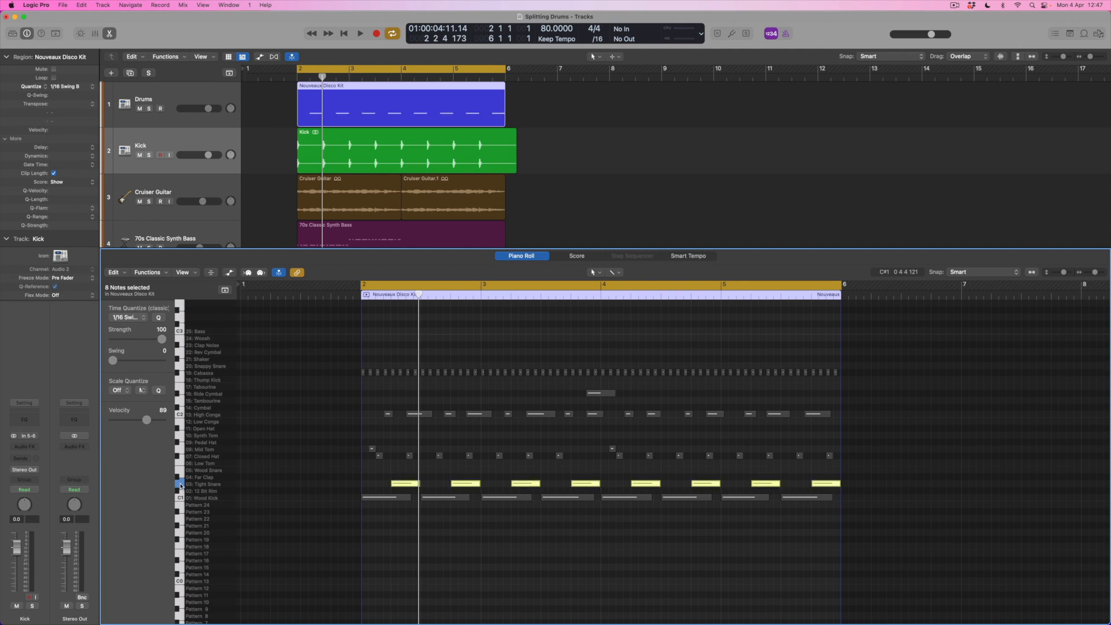
Step: Bounce the Nouveaux Disco Kit region in place to a new track named SD
{"action": "right_click", "coordinate": [355, 96]}
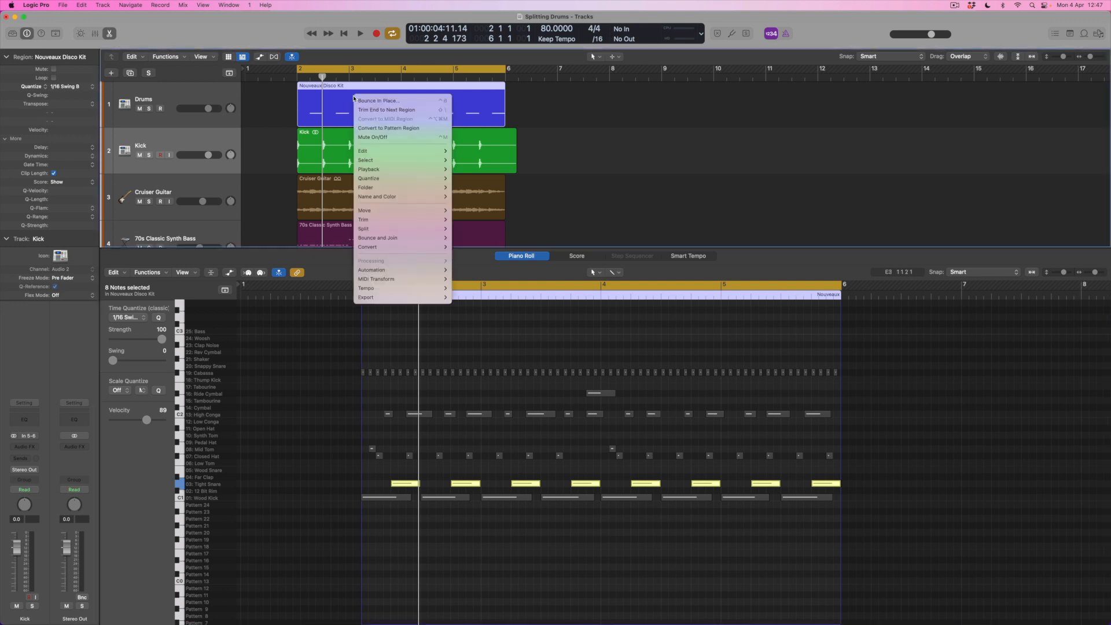
{"action": "left_click", "coordinate": [386, 101]}
{"action": "type", "text": "SD"}
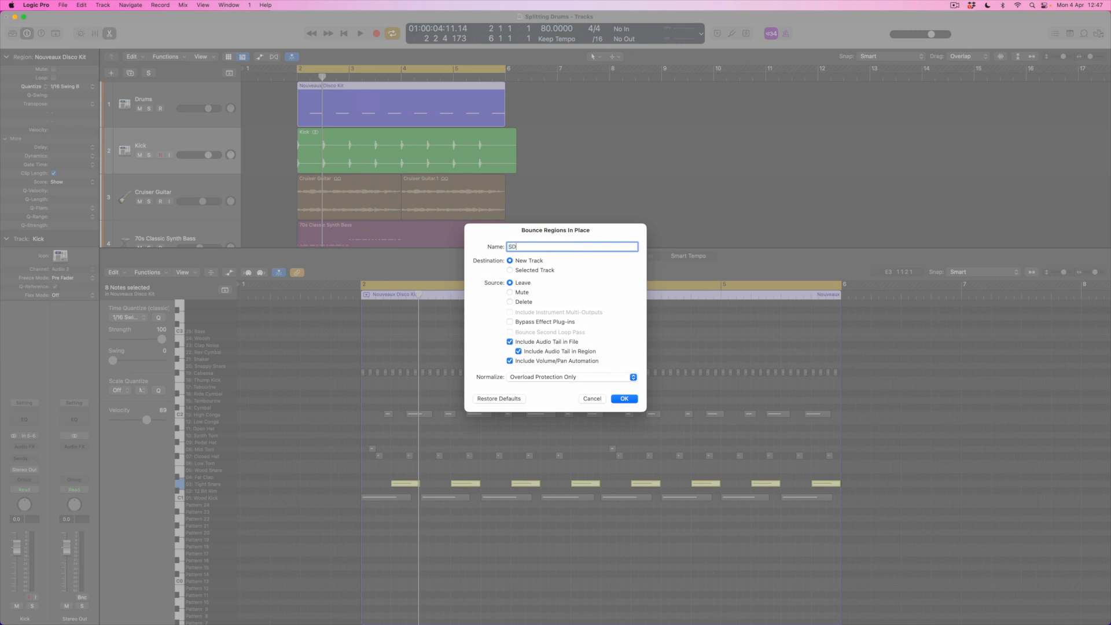
{"action": "key", "text": "Return"}
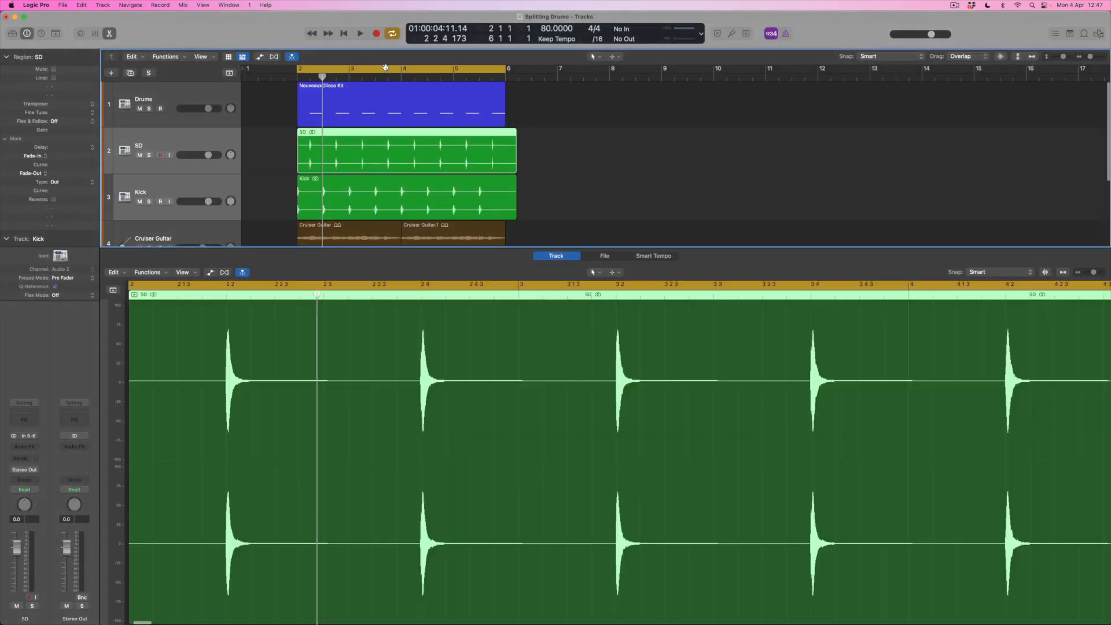
Step: Mute the Tight Snare notes in the drum region and unmute the Closed Hat notes and the Ride Cymbal note
{"action": "left_click", "coordinate": [347, 101]}
{"action": "left_click", "coordinate": [180, 568]}
{"action": "key", "text": "ctrl+m"}
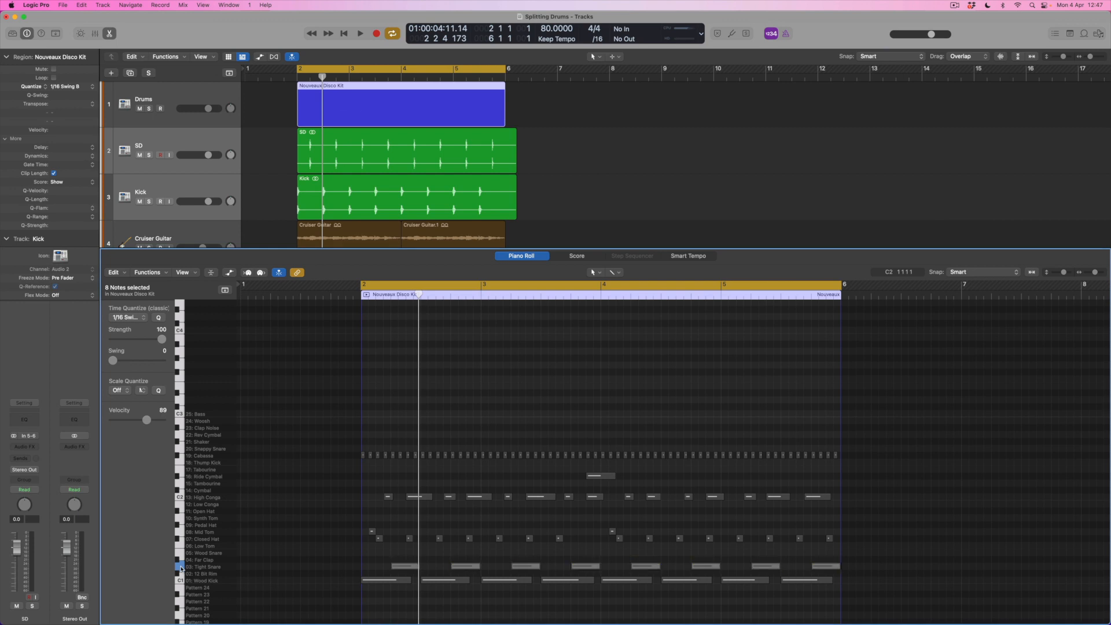
{"action": "left_click", "coordinate": [177, 540]}
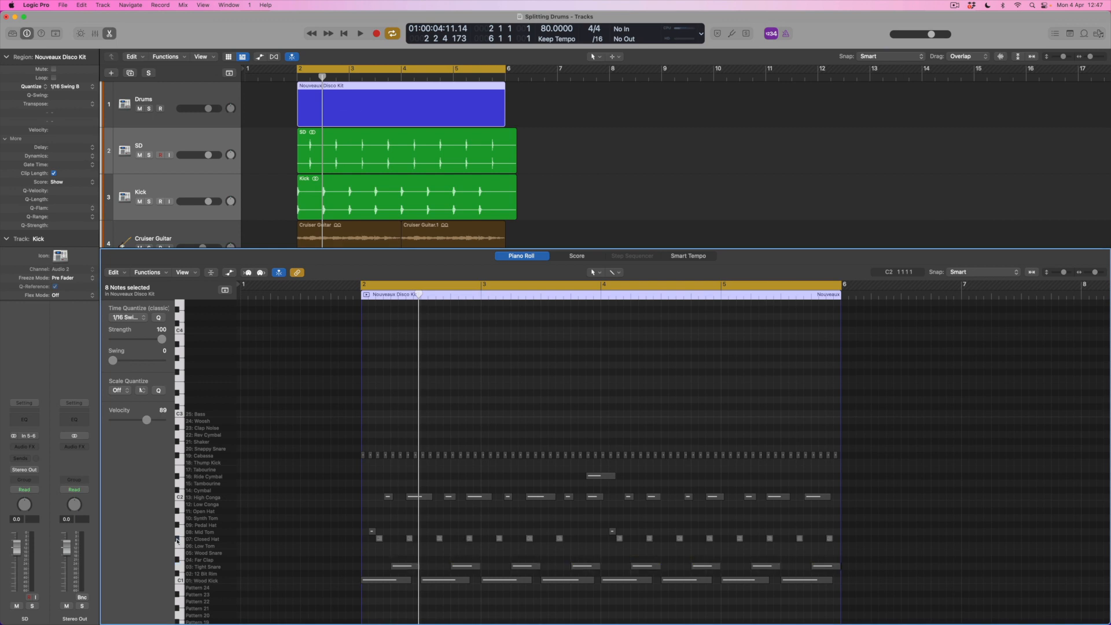
{"action": "key", "text": "ctrl+m"}
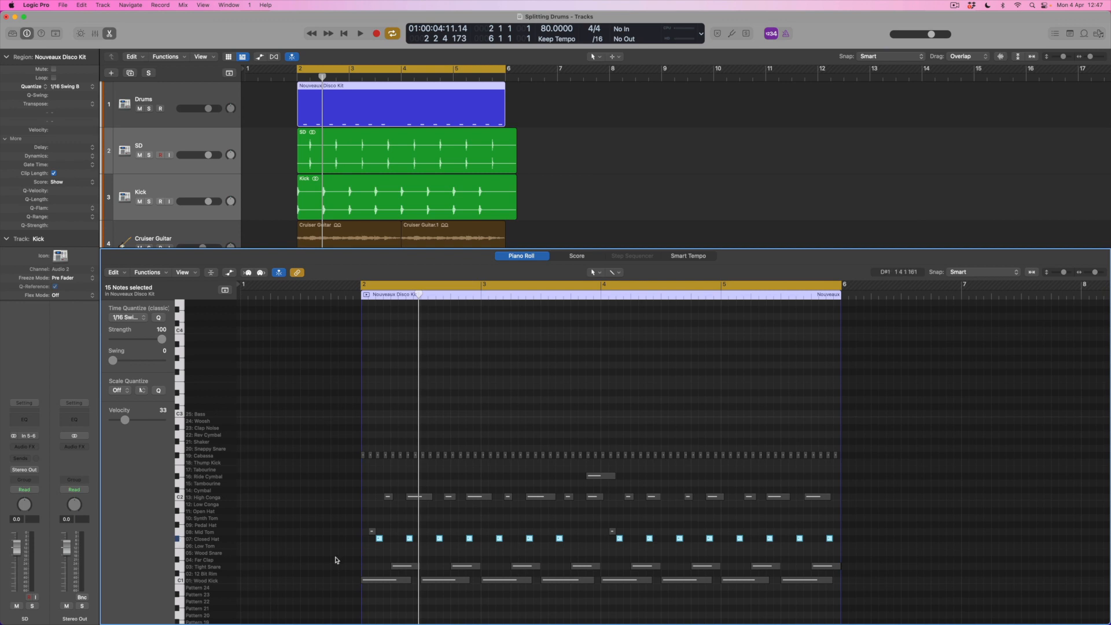
{"action": "left_click", "coordinate": [599, 477], "text": "shift"}
{"action": "left_click", "coordinate": [599, 477]}
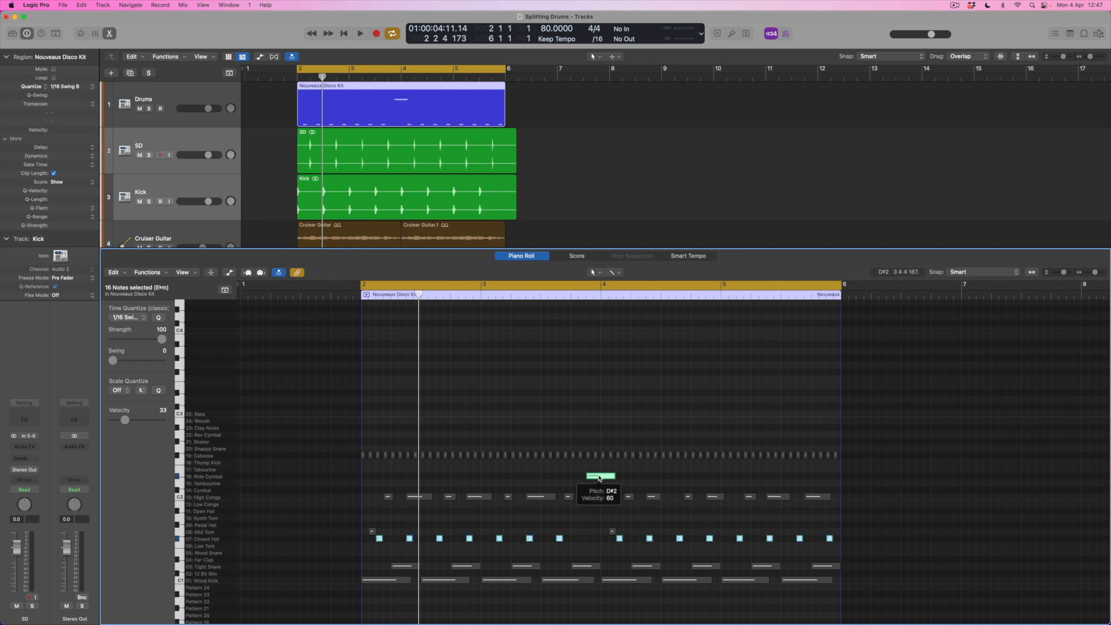
Step: Bounce the Nouveaux Disco Kit region in place to a new track named Hats and Tamb
{"action": "right_click", "coordinate": [360, 100]}
{"action": "left_click", "coordinate": [374, 104]}
{"action": "type", "text": "Hats and T"}
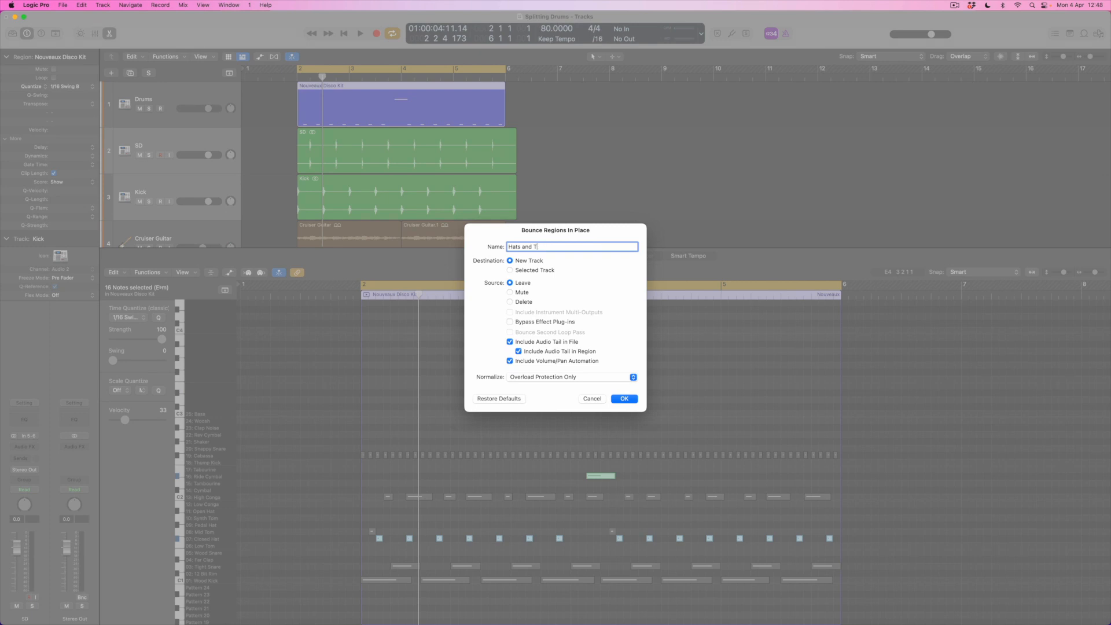
{"action": "type", "text": "smb"}
{"action": "key", "text": "Return"}
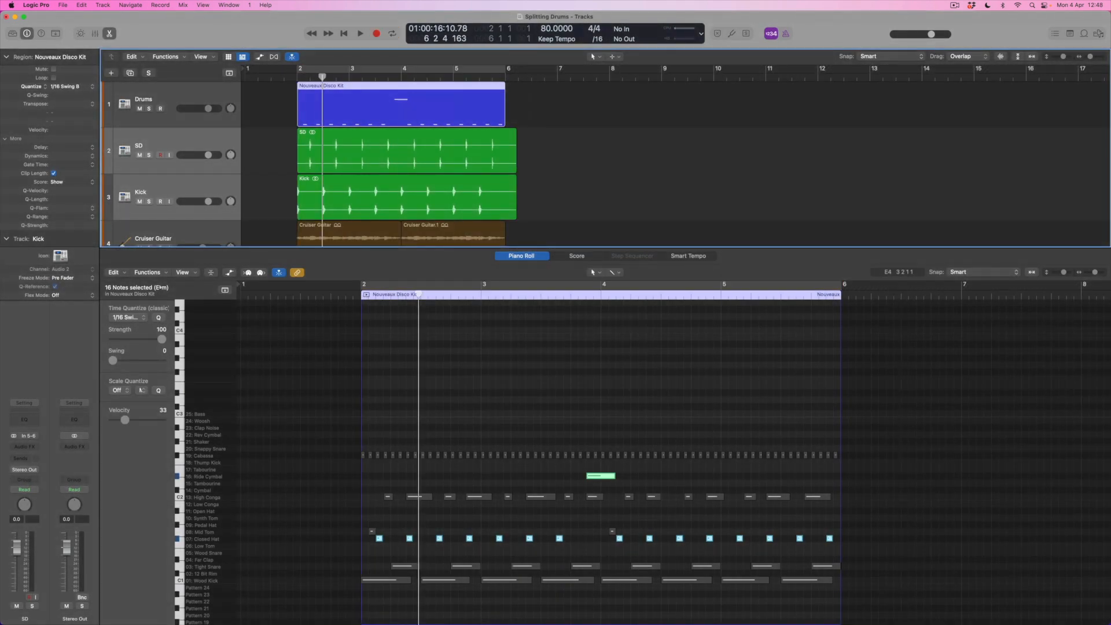
Step: Unmute the Cabassa notes in the drum region and mute the Closed Hat notes and the Ride Cymbal note
{"action": "left_click", "coordinate": [355, 94]}
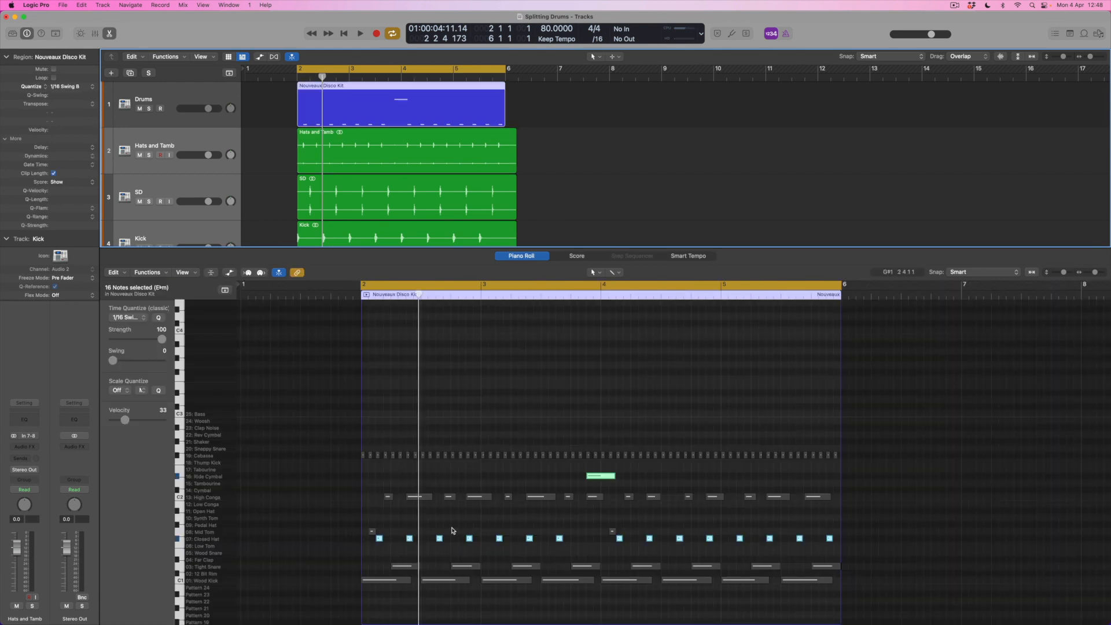
{"action": "key", "text": "ctrl+m"}
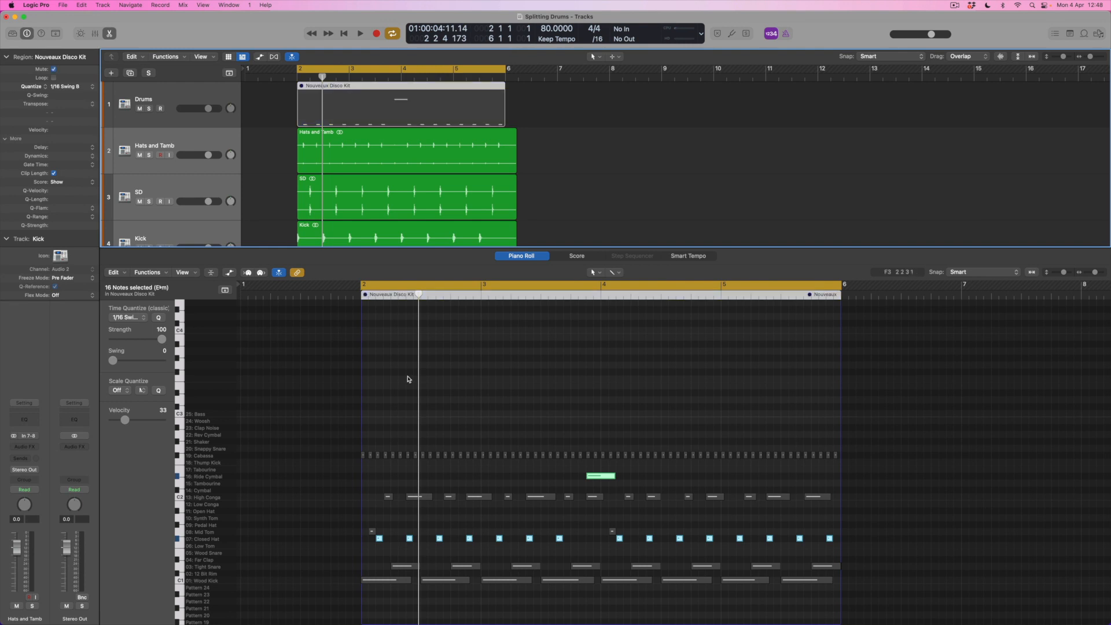
{"action": "key", "text": "ctrl+m"}
{"action": "left_click", "coordinate": [176, 454]}
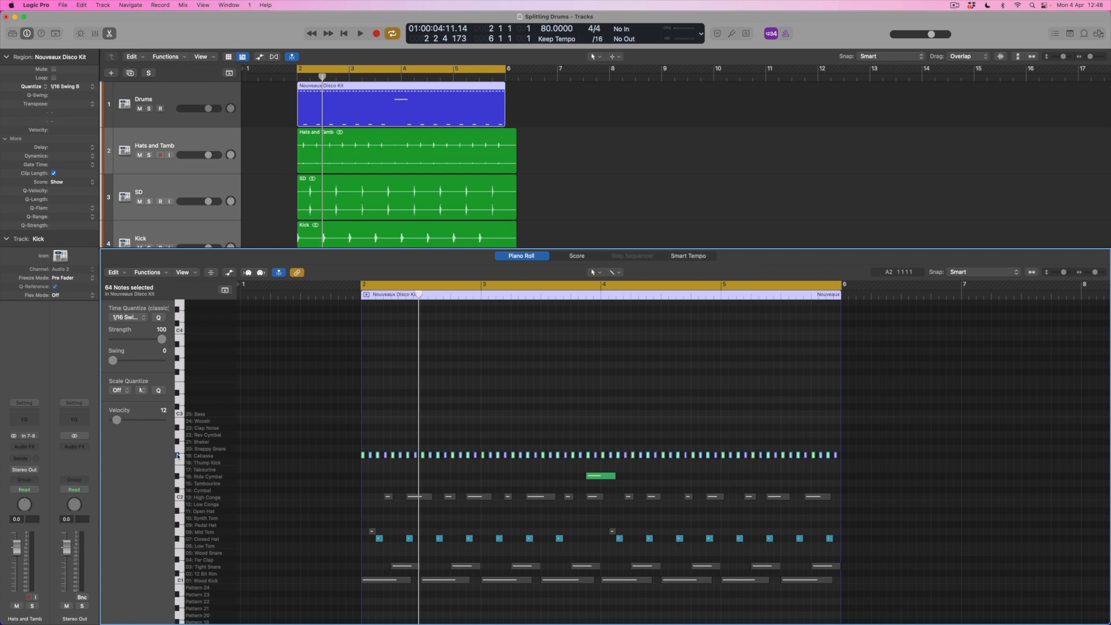
{"action": "left_click", "coordinate": [373, 543]}
{"action": "left_click_drag", "start_coordinate": [373, 541], "coordinate": [880, 546]}
{"action": "left_click", "coordinate": [604, 477], "text": "shift"}
{"action": "left_click", "coordinate": [604, 477]}
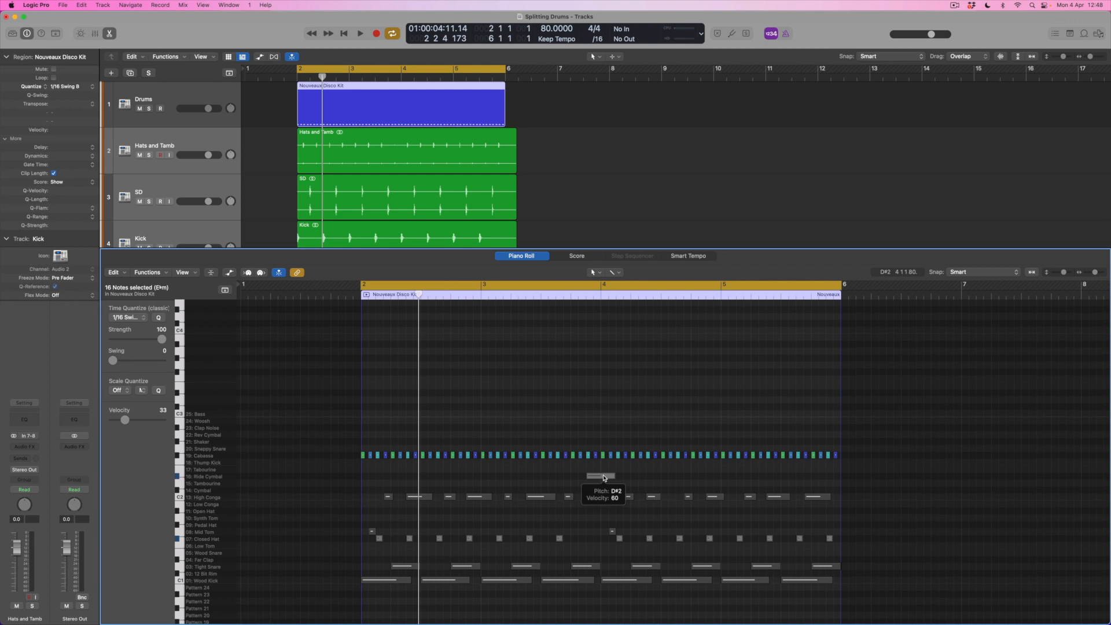
Step: Bounce the Nouveaux Disco Kit region in place to a new track named Cabassa
{"action": "left_click", "coordinate": [338, 106]}
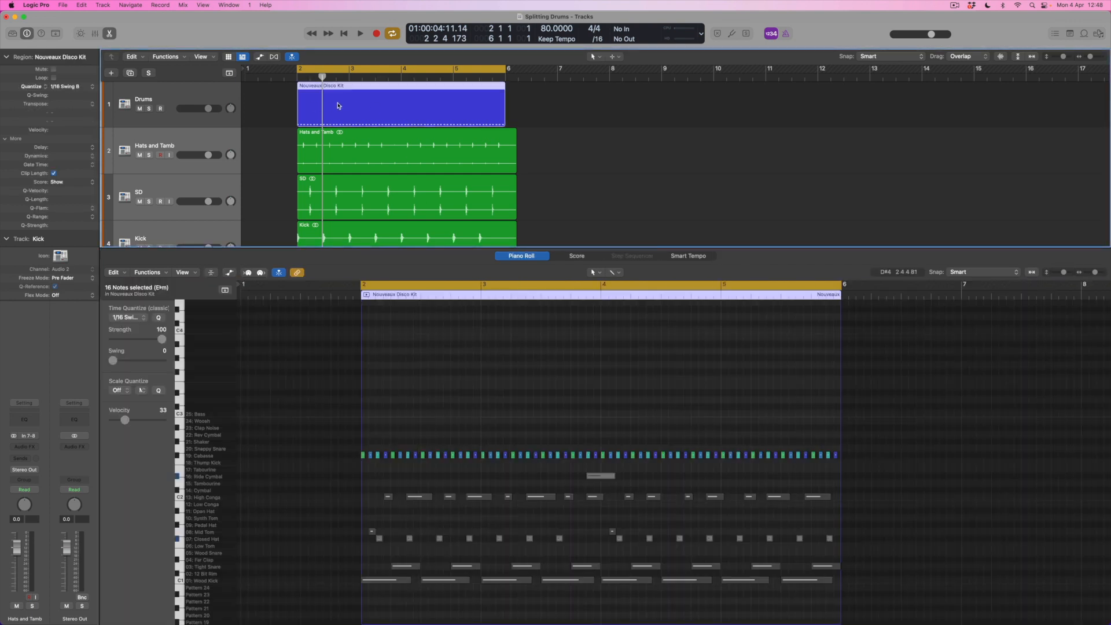
{"action": "right_click", "coordinate": [339, 105]}
{"action": "left_click", "coordinate": [368, 108]}
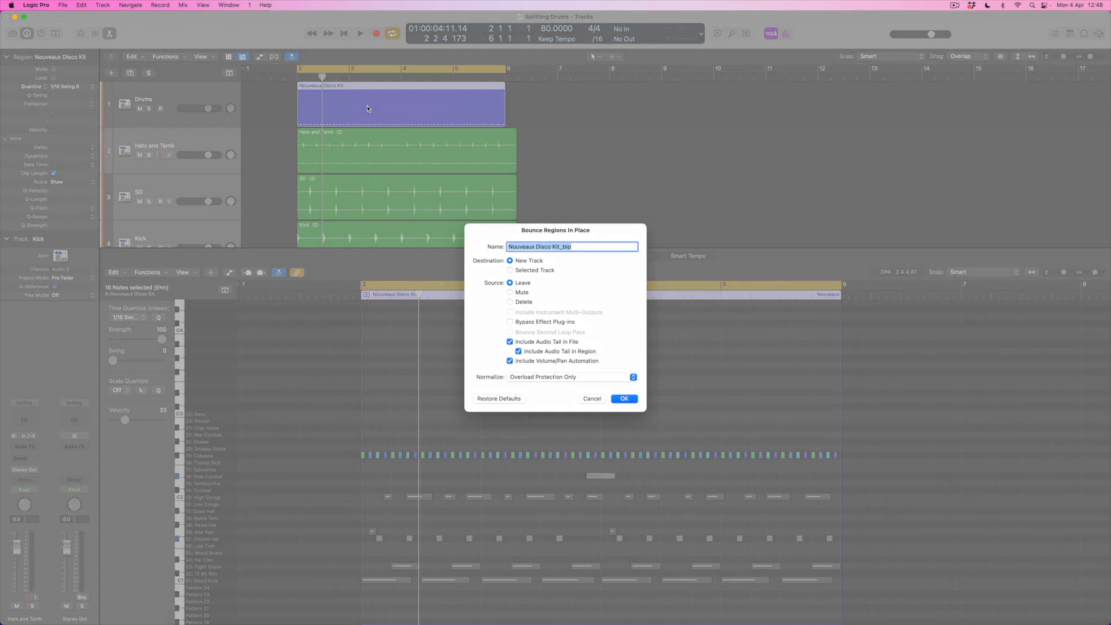
{"action": "type", "text": "Cabassa"}
{"action": "key", "text": "Return"}
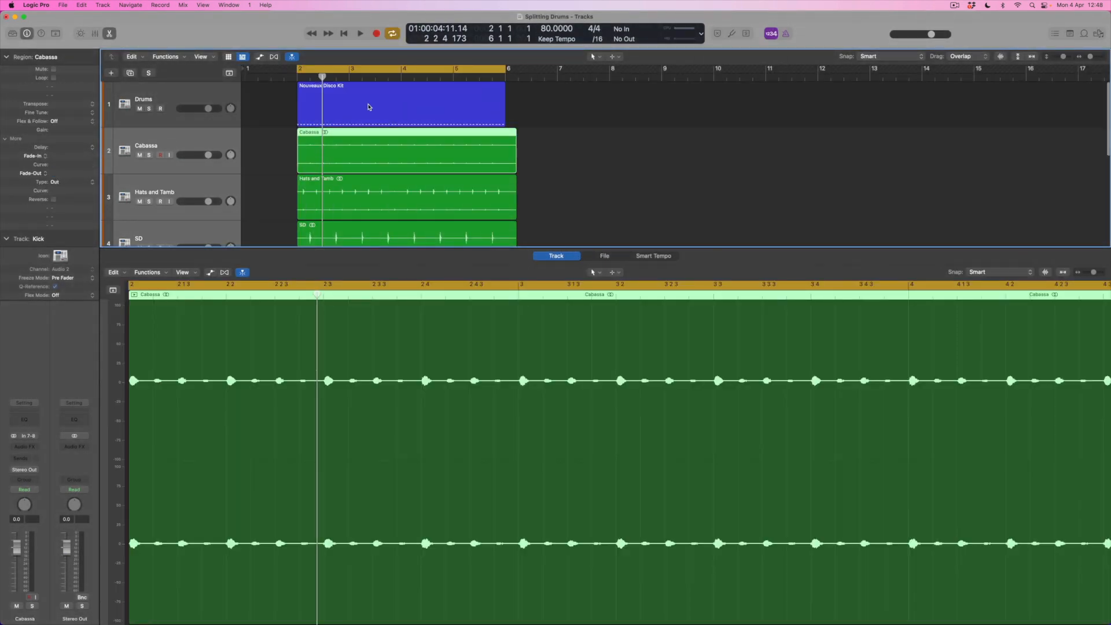
Step: Mute the Cabassa notes in the drum region and unmute the Mid Tom notes
{"action": "left_click", "coordinate": [374, 107]}
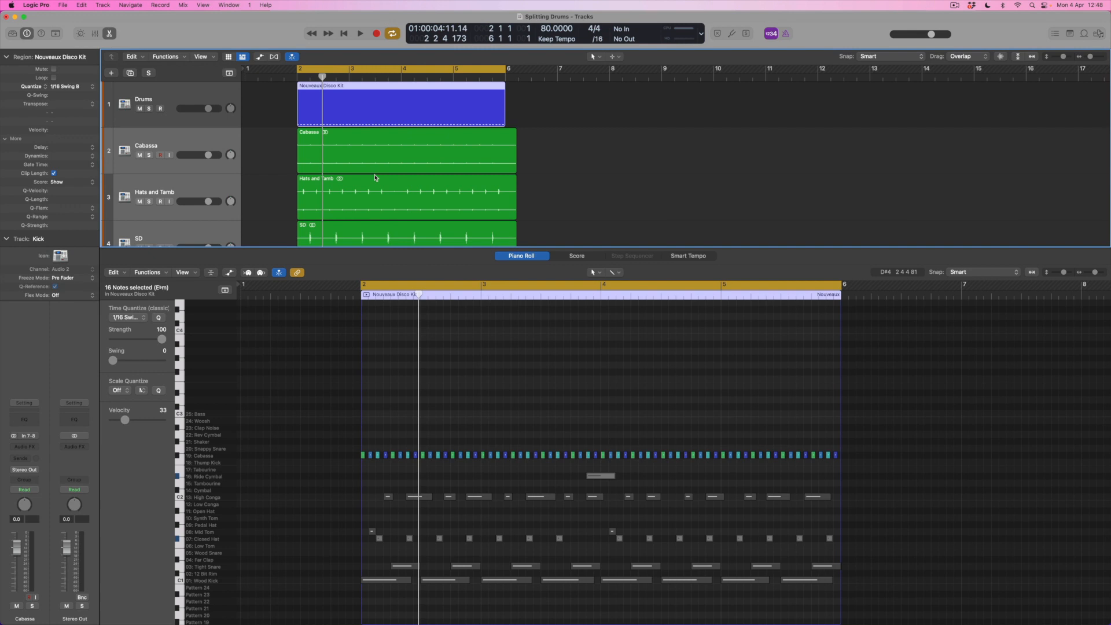
{"action": "left_click_drag", "start_coordinate": [322, 428], "coordinate": [910, 460]}
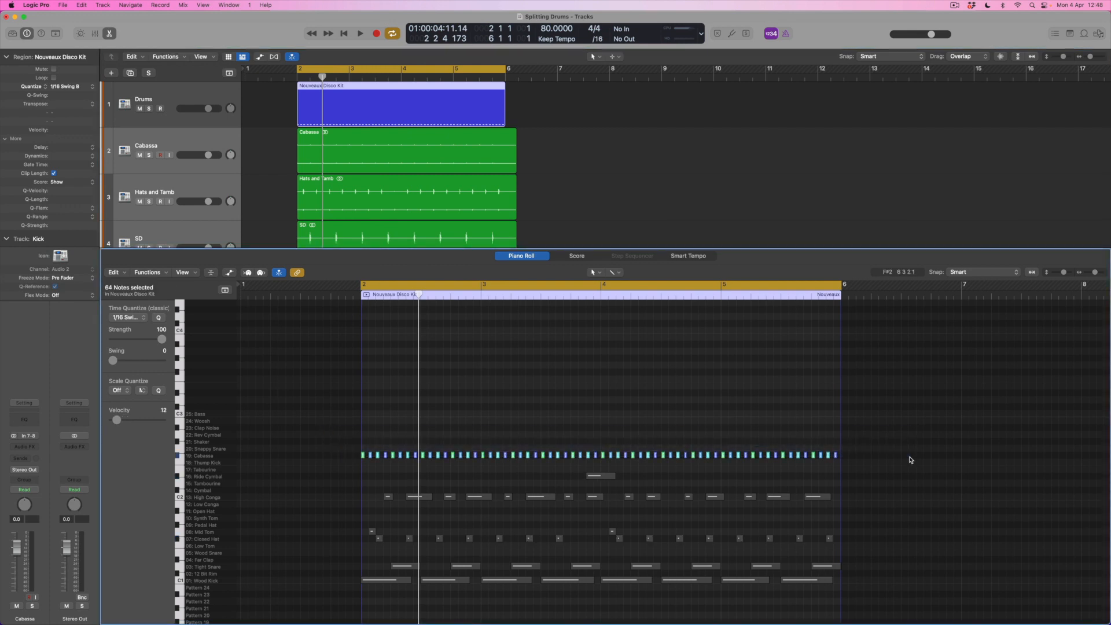
{"action": "key", "text": "ctrl+m"}
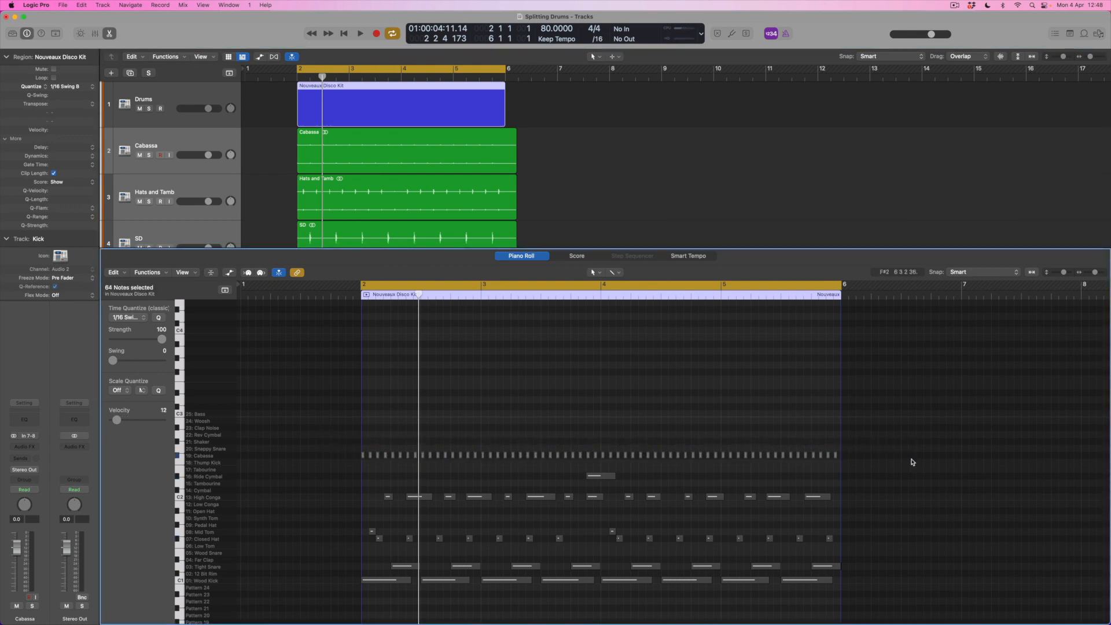
{"action": "left_click", "coordinate": [178, 532]}
{"action": "key", "text": "ctrl+m"}
Step: Close the note editor and play the bounced drum tracks with the guitar and bass from bar 2
{"action": "left_click", "coordinate": [110, 34]}
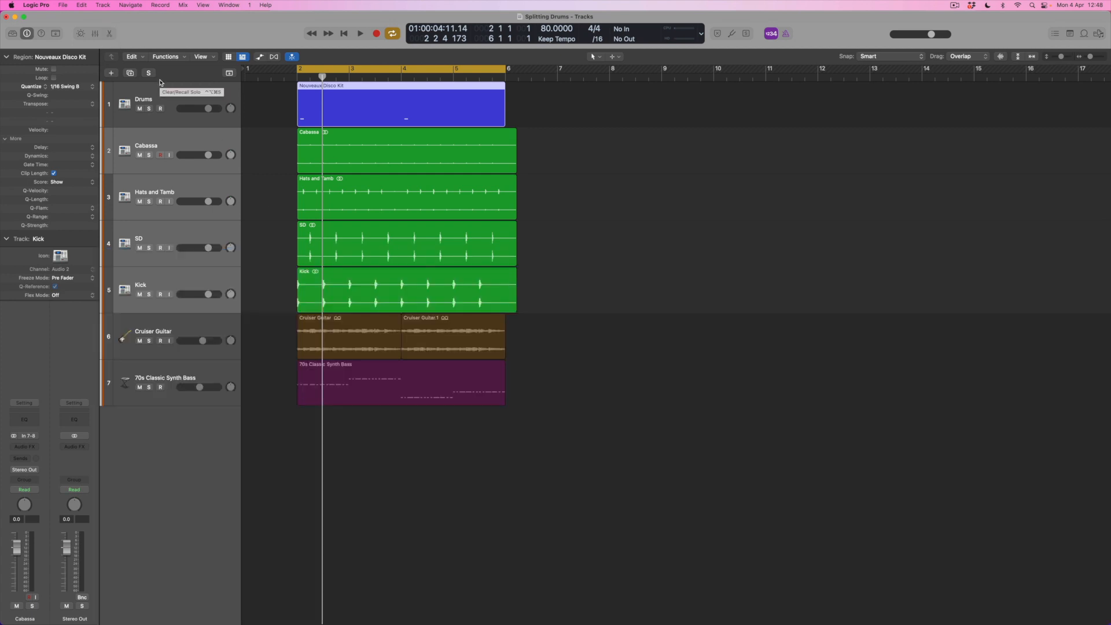
{"action": "key", "text": "super+Down"}
{"action": "key", "text": "super+Down"}
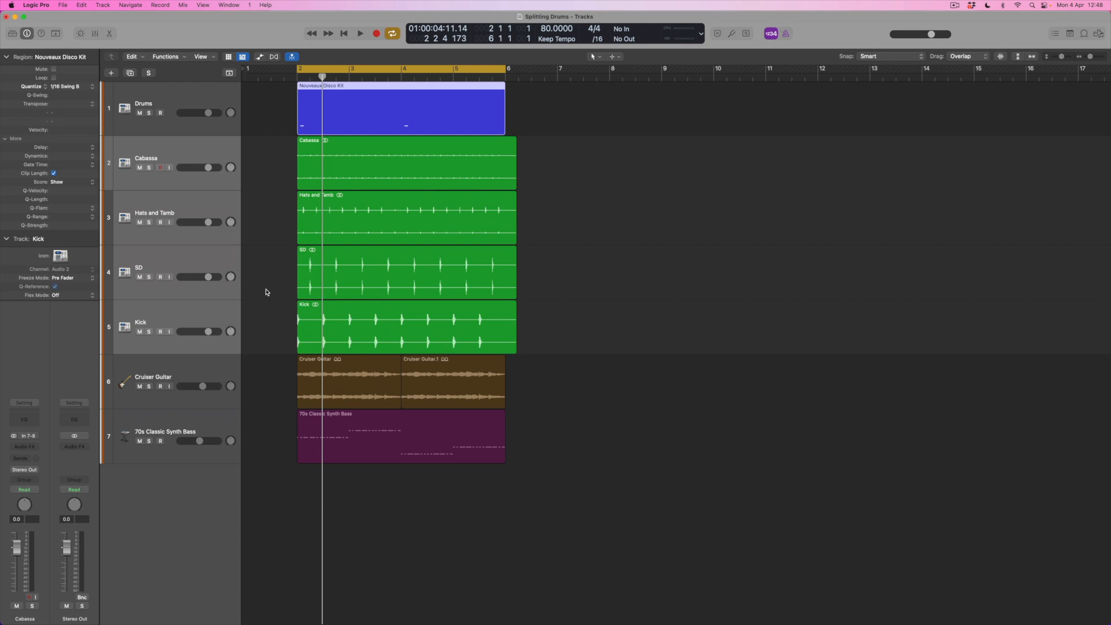
{"action": "left_click", "coordinate": [183, 155]}
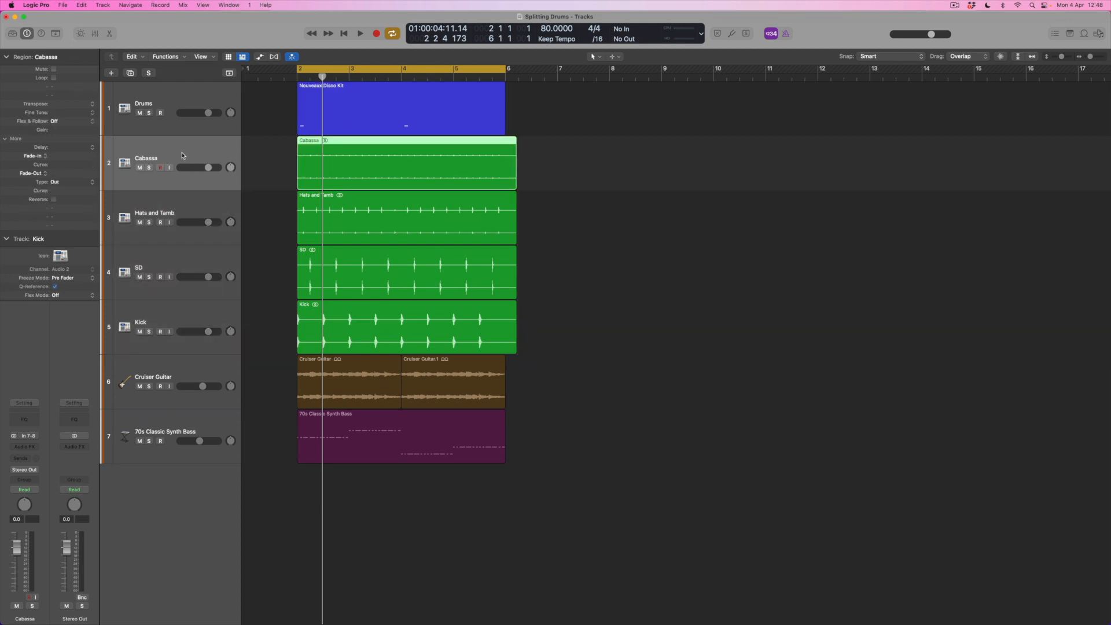
{"action": "key", "text": "space"}
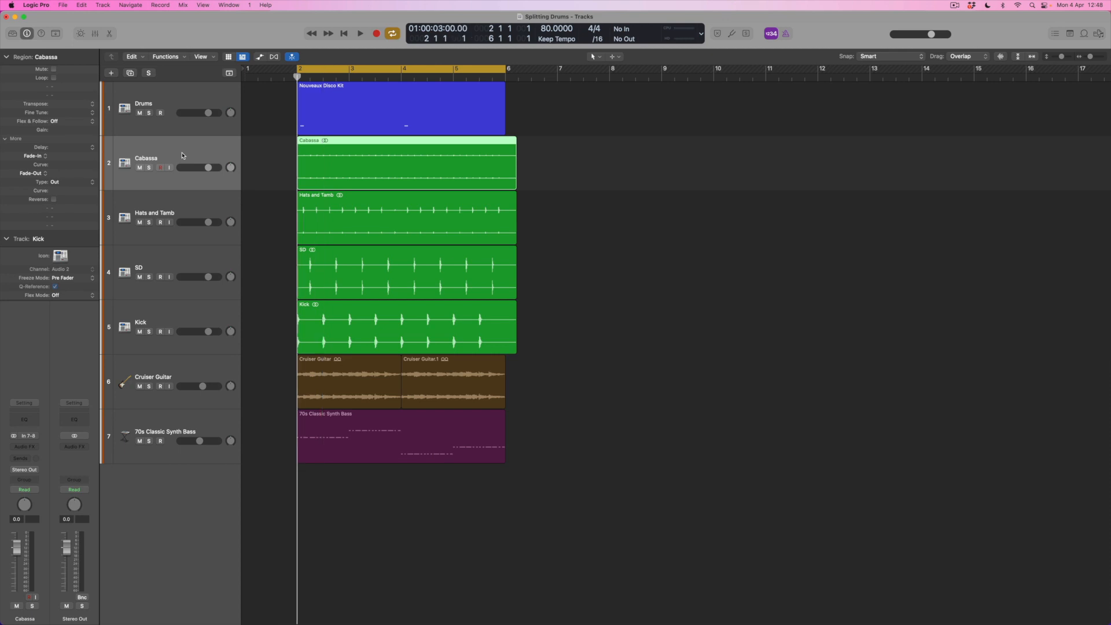
{"action": "key", "text": "space"}
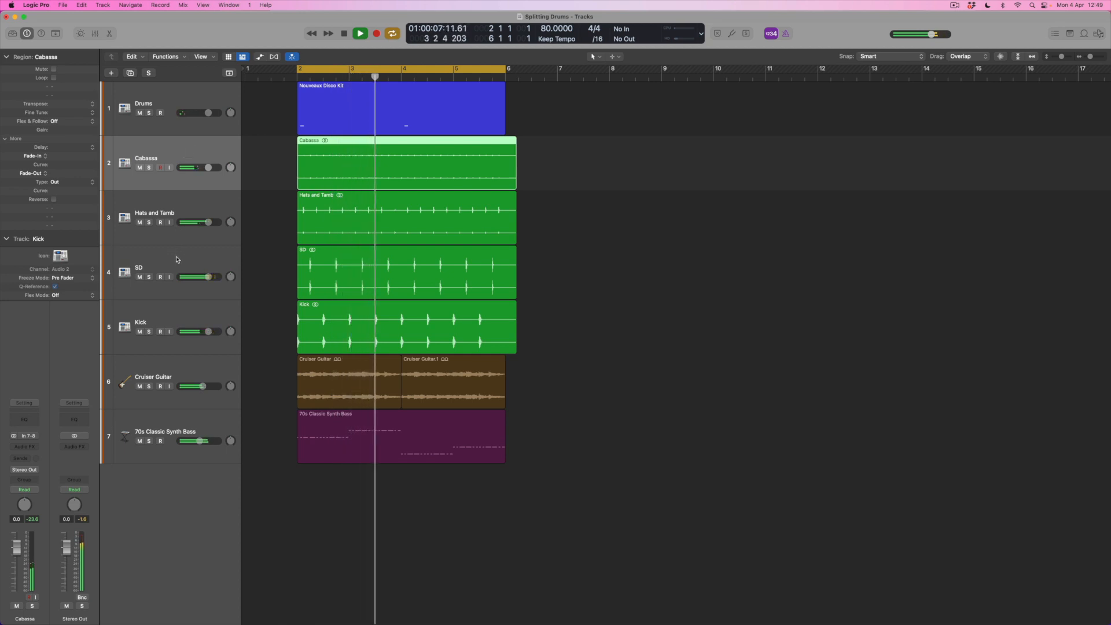
Step: Insert a stereo ChromaVerb reverb on the SD track and raise that track's volume slightly above 0 dB
{"action": "left_click", "coordinate": [154, 272]}
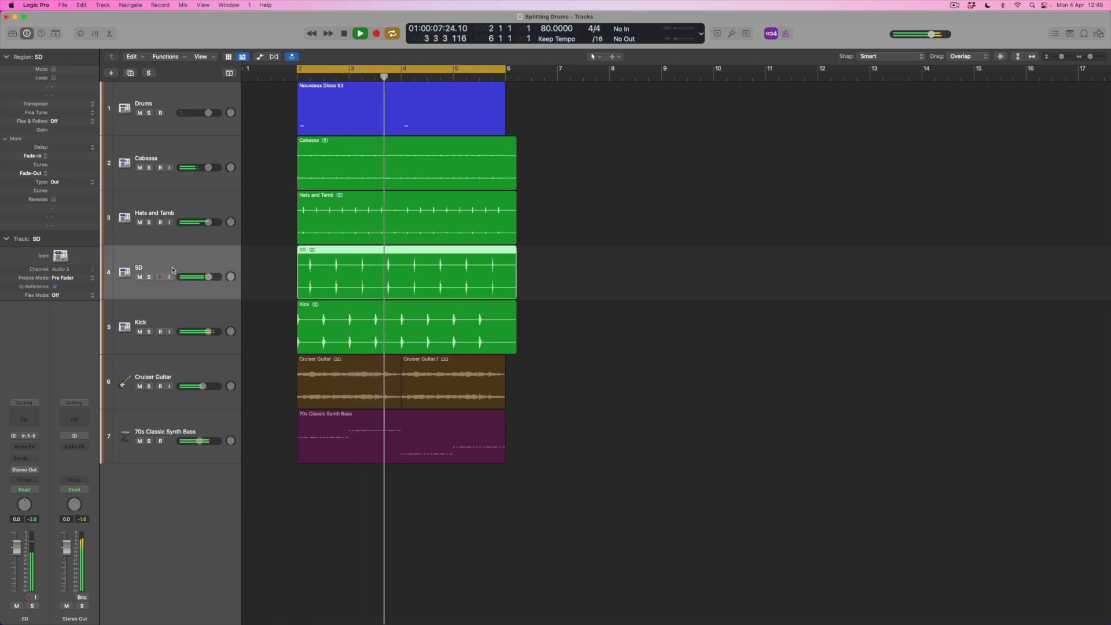
{"action": "left_click", "coordinate": [25, 446]}
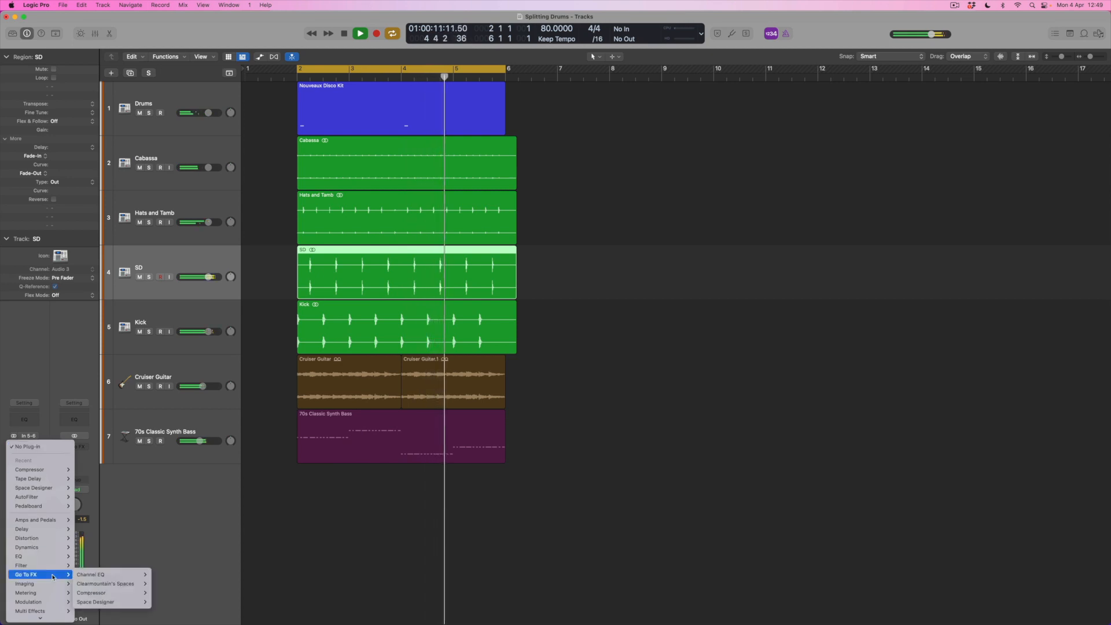
{"action": "mouse_move", "coordinate": [42, 618]}
{"action": "mouse_move", "coordinate": [58, 579]}
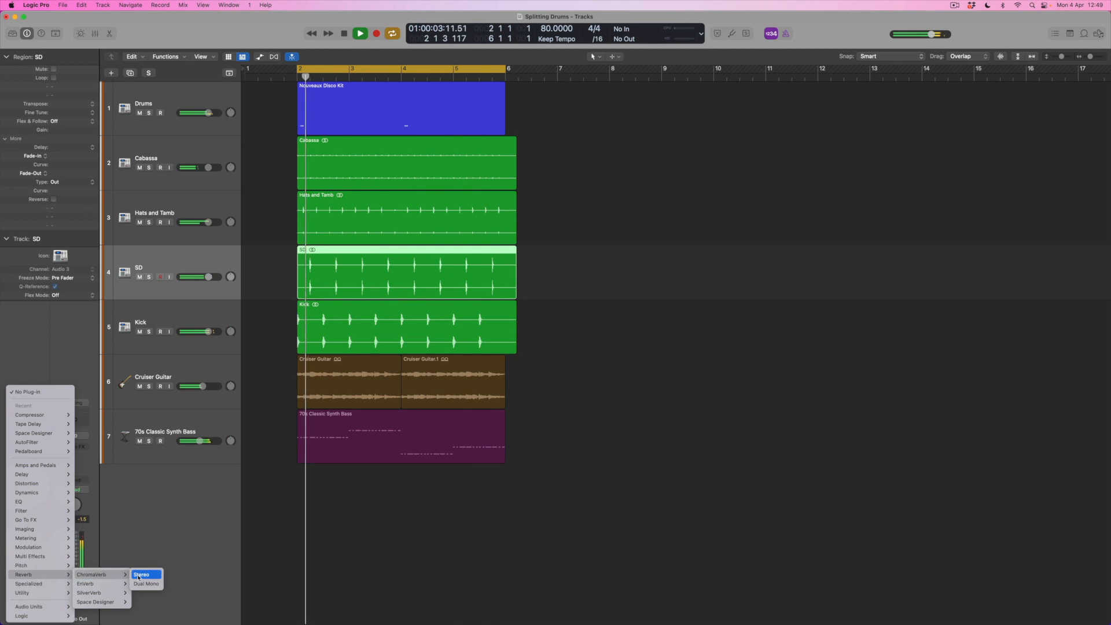
{"action": "left_click", "coordinate": [145, 576]}
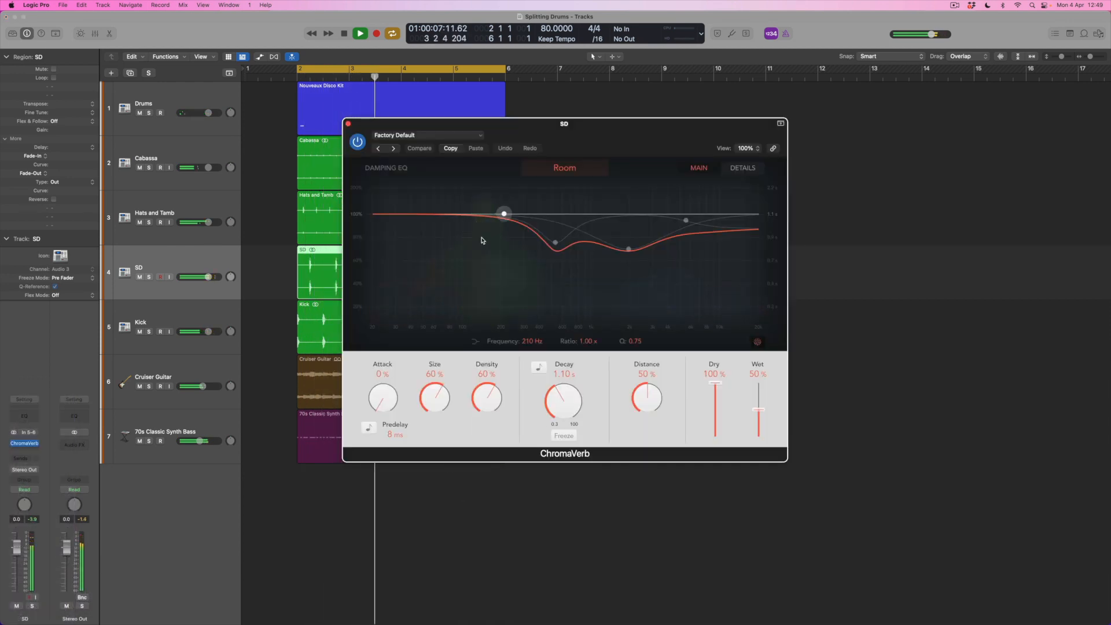
{"action": "left_click_drag", "start_coordinate": [405, 126], "coordinate": [598, 277]}
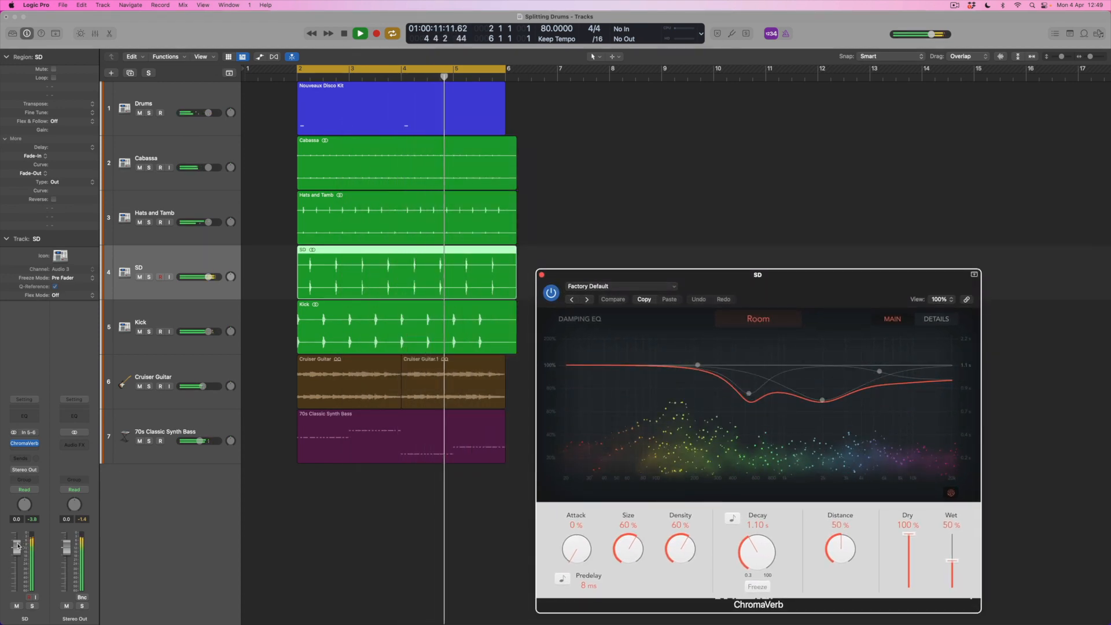
{"action": "left_click_drag", "start_coordinate": [17, 546], "coordinate": [19, 539]}
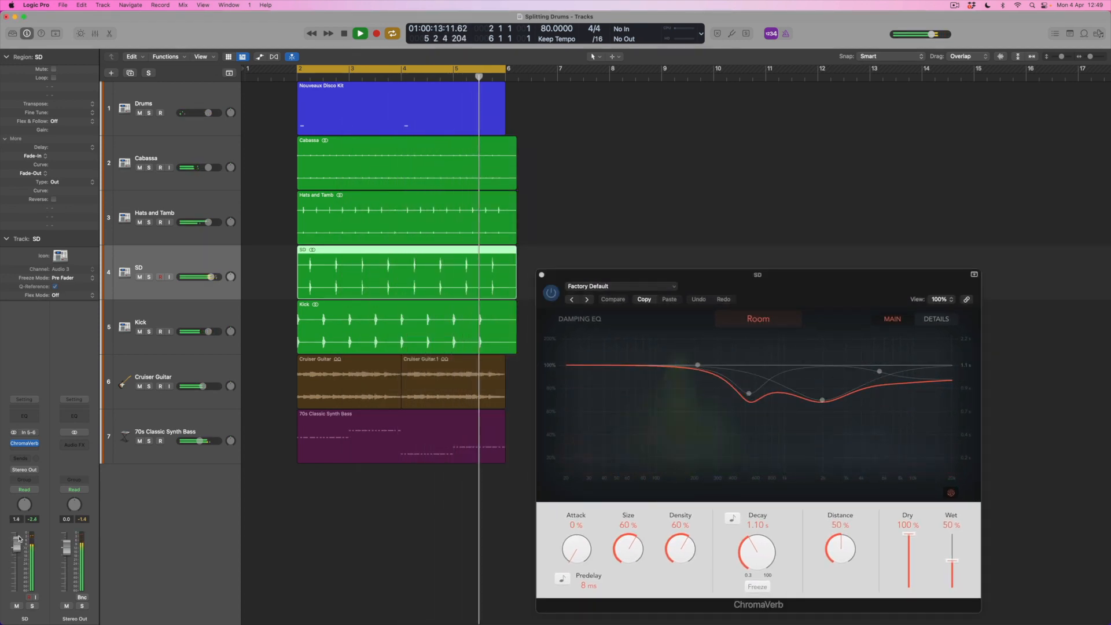